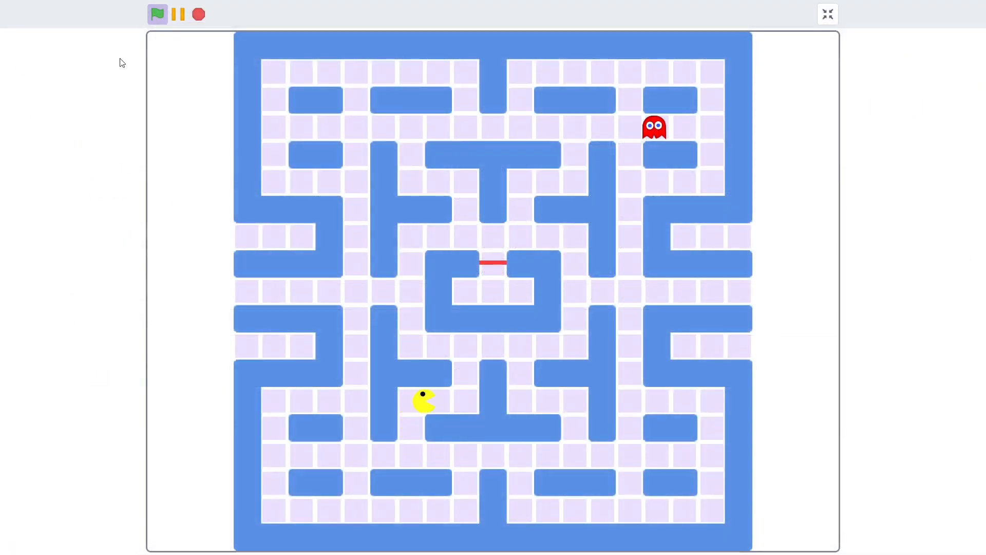
Step: Steer Pac-Man up and left through the upper corridors of the full-screen maze
key("Up")
key("Left")
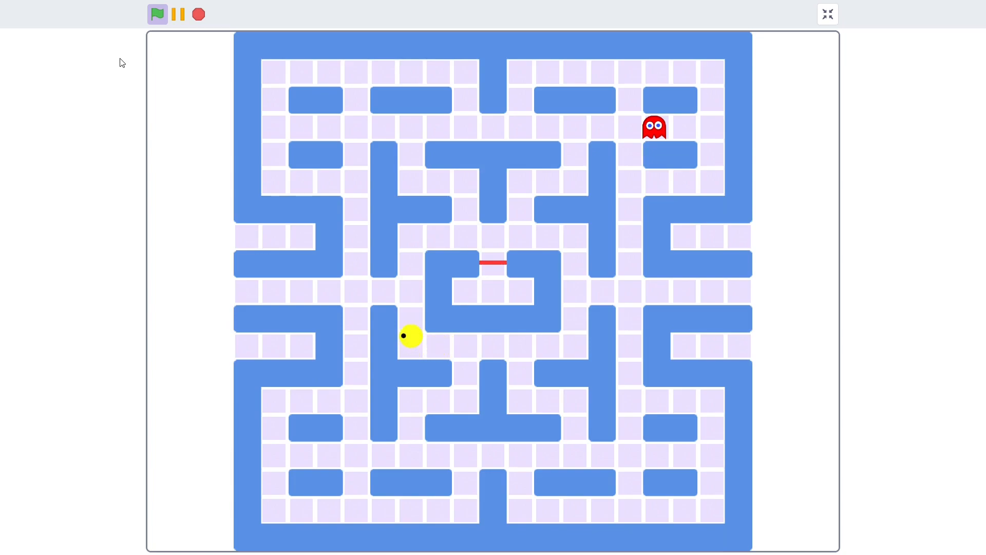
key("Up")
key("Left")
key("Up")
key("Left")
Step: Steer Pac-Man down and right toward the bottom rows to test movement there
key("Down")
key("Right")
key("Down")
key("Right")
key("Down")
key("Right")
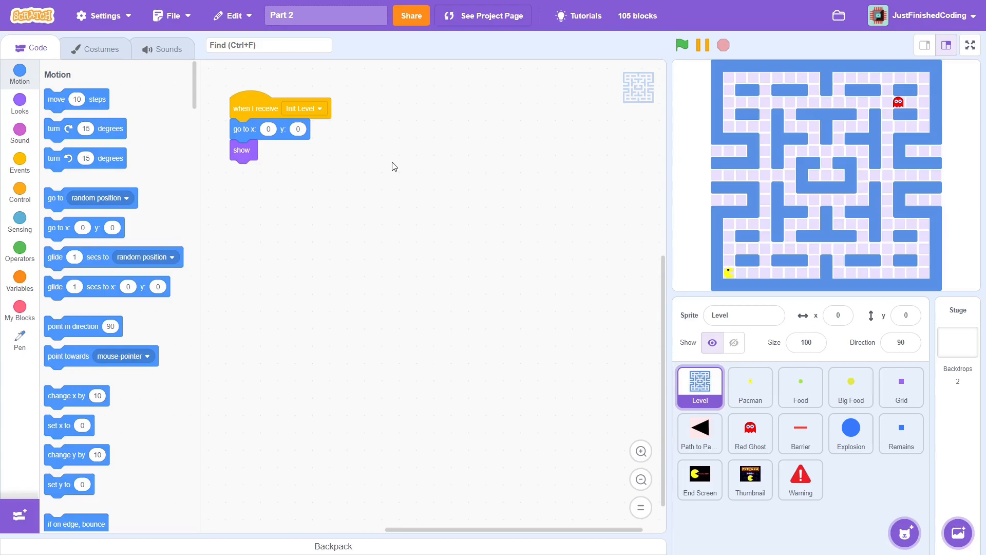
Step: Give the Barrier sprite a 'when I receive Init Level' hat script
left_click(801, 433)
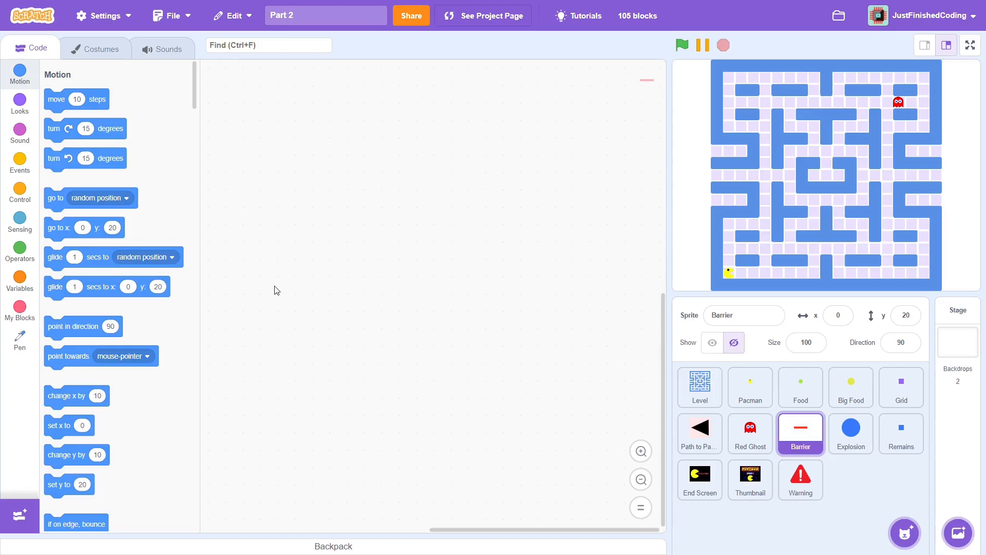
left_click(20, 165)
left_click_drag(69, 302, 262, 101)
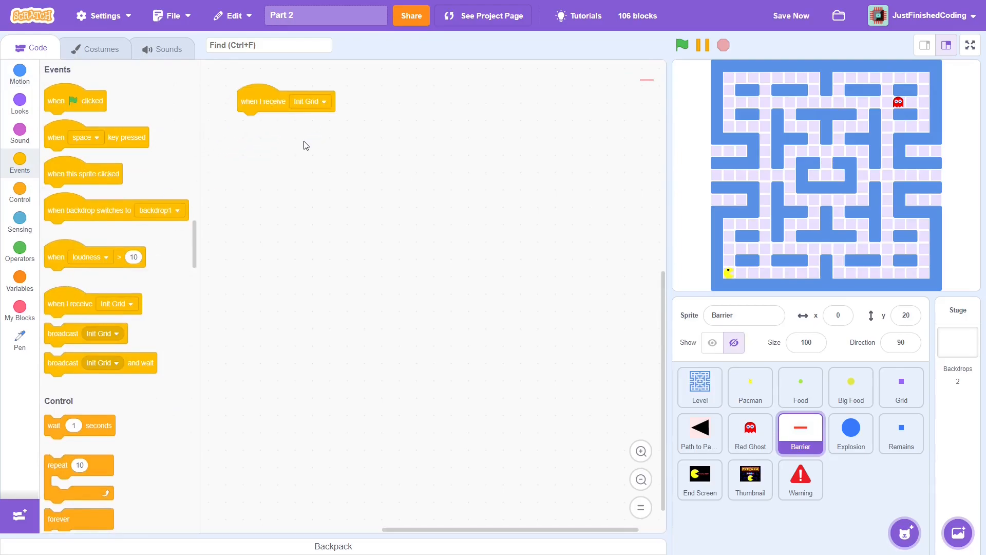
left_click(323, 101)
left_click(288, 155)
Step: Under it, place the barrier at x:0 y:20, send it to the back layer and show it
left_click(19, 74)
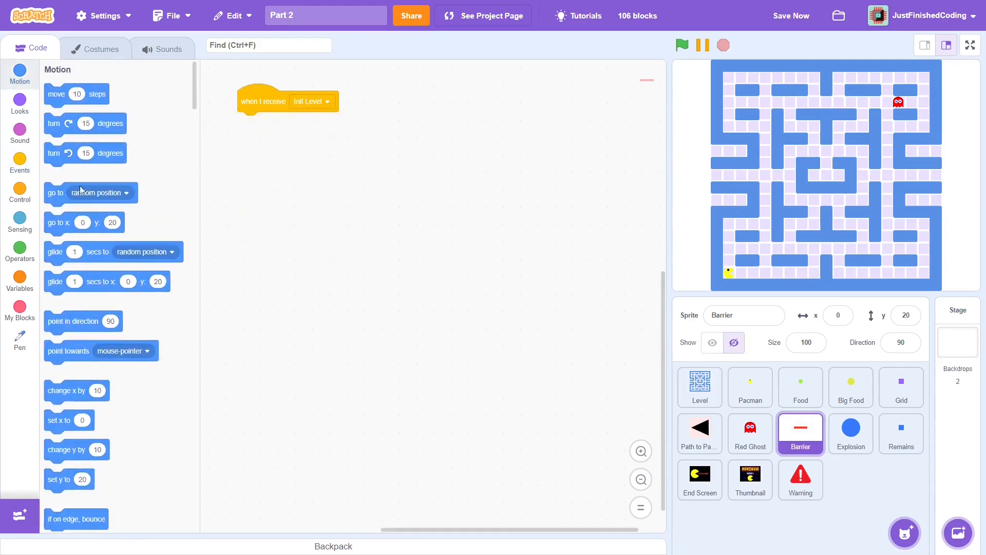
left_click_drag(60, 222, 254, 124)
left_click(20, 104)
scroll(93, 309, "down", 5)
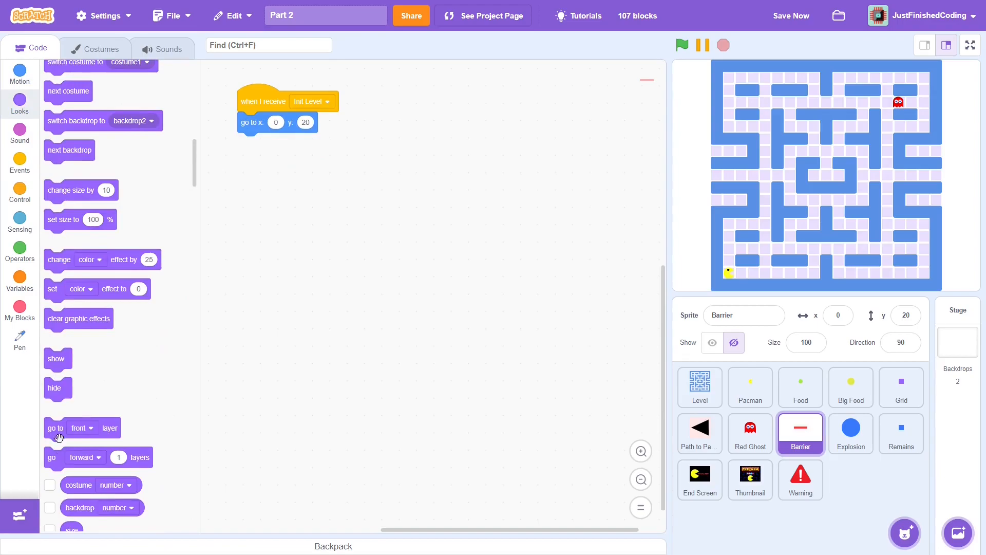
left_click_drag(56, 428, 250, 143)
left_click(276, 143)
left_click(265, 188)
left_click_drag(55, 358, 249, 164)
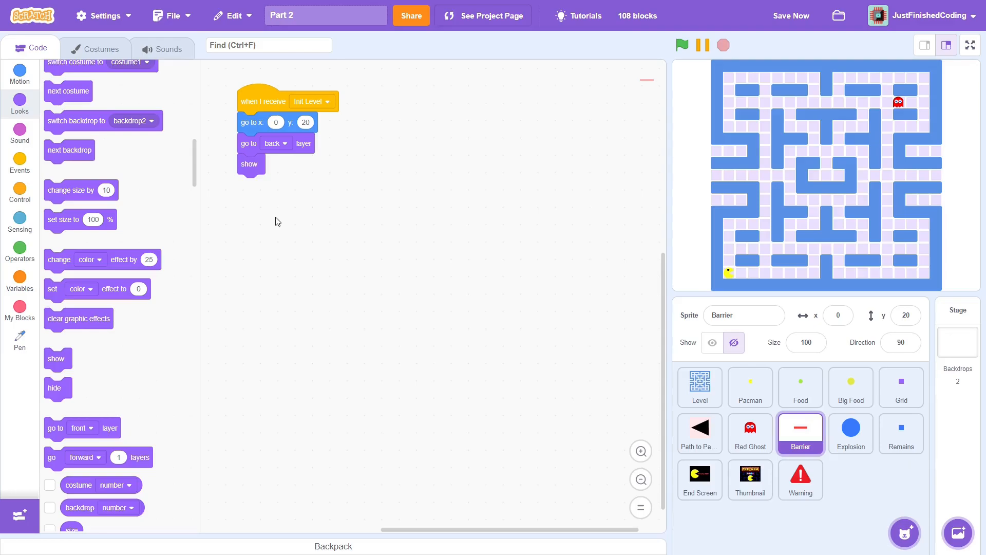
Step: Copy Grid's 'get tile at' and 'position at index' definitions into the Pacman sprite and tidy them
left_click(901, 385)
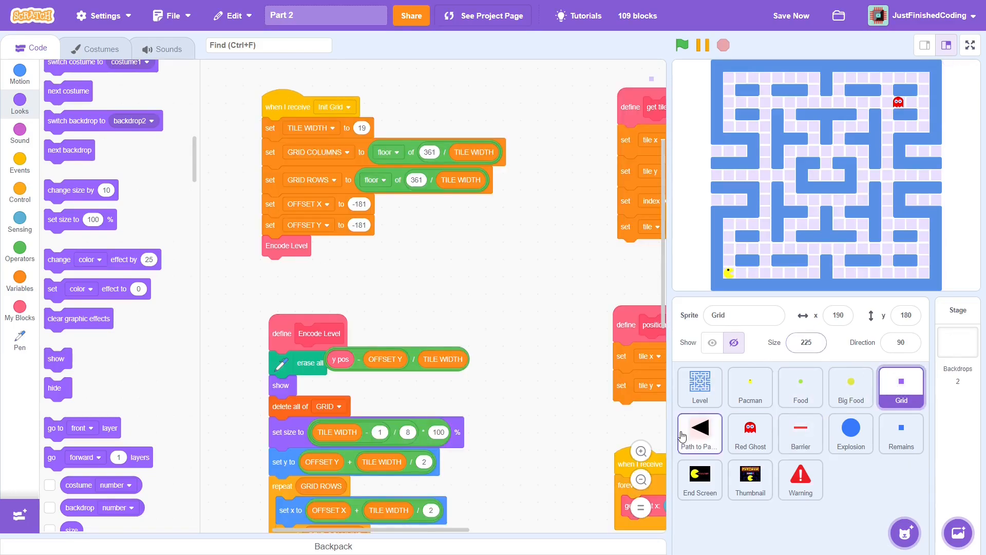
left_click_drag(539, 382, 322, 376)
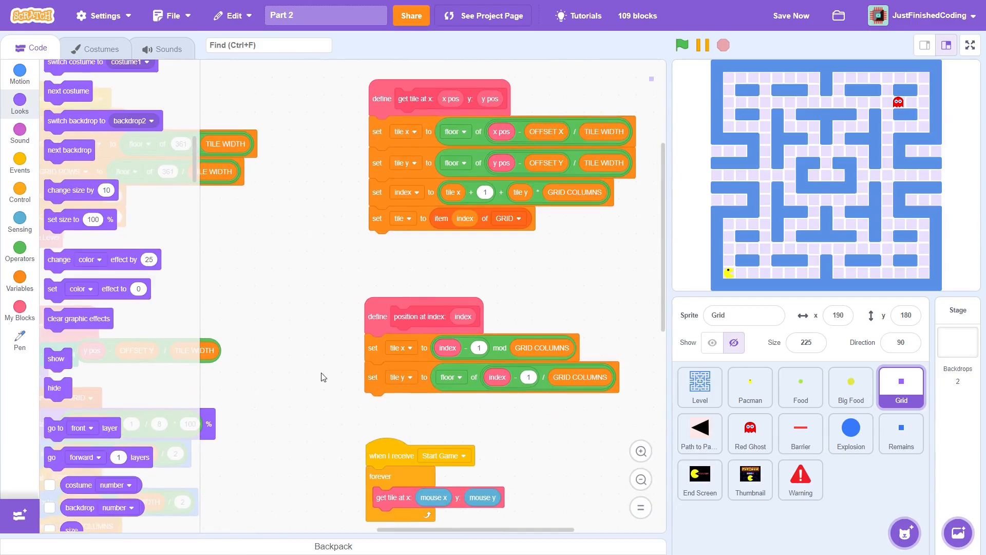
left_click_drag(382, 97, 750, 385)
mouse_move(378, 316)
left_mouse_down()
mouse_move(764, 422)
mouse_move(750, 386)
left_mouse_up()
left_click(750, 386)
left_click_drag(262, 109, 347, 116)
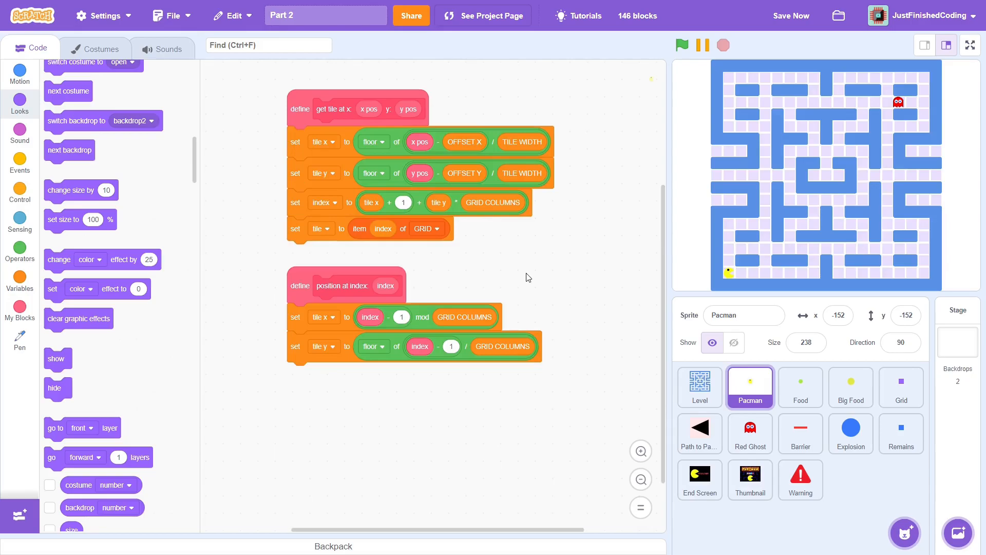
scroll(526, 276, "down", 2)
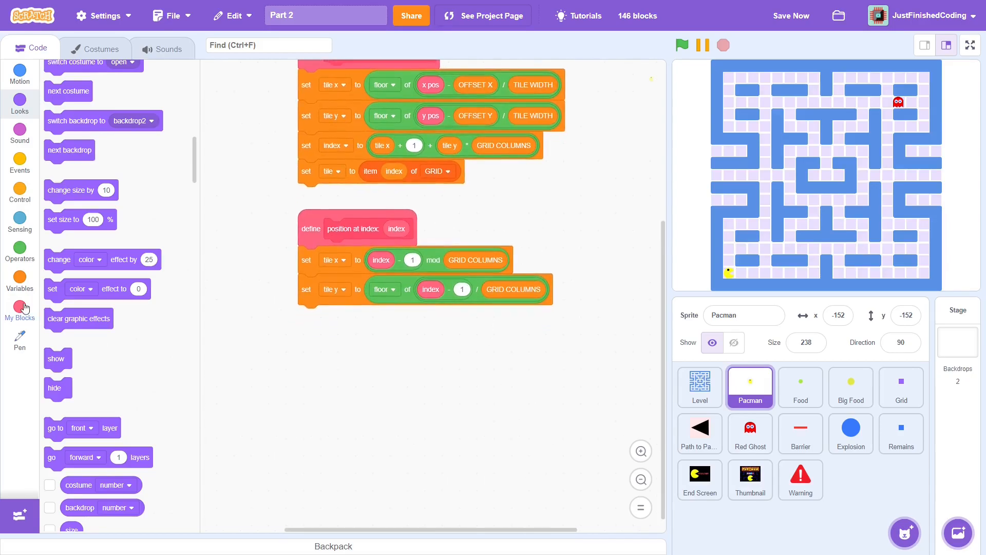
Step: Define a 'Go to tile x: tile y:' block with two number inputs, running without screen refresh
left_click(19, 308)
left_click(81, 91)
type("Go")
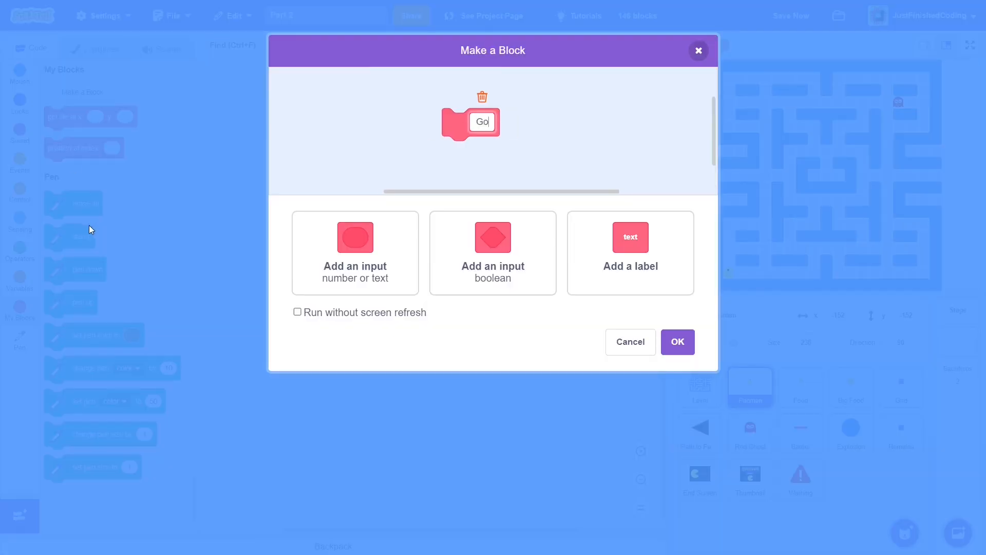
type(" to tile x:")
left_click(315, 284)
type("tile x")
left_click(630, 253)
type("tile y:")
left_click(356, 253)
type("tile y")
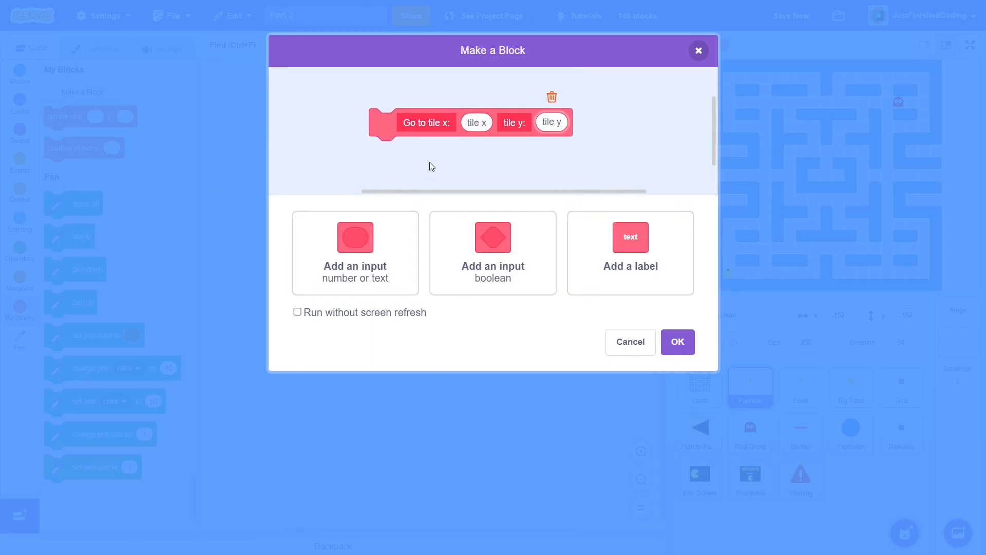
left_click(297, 312)
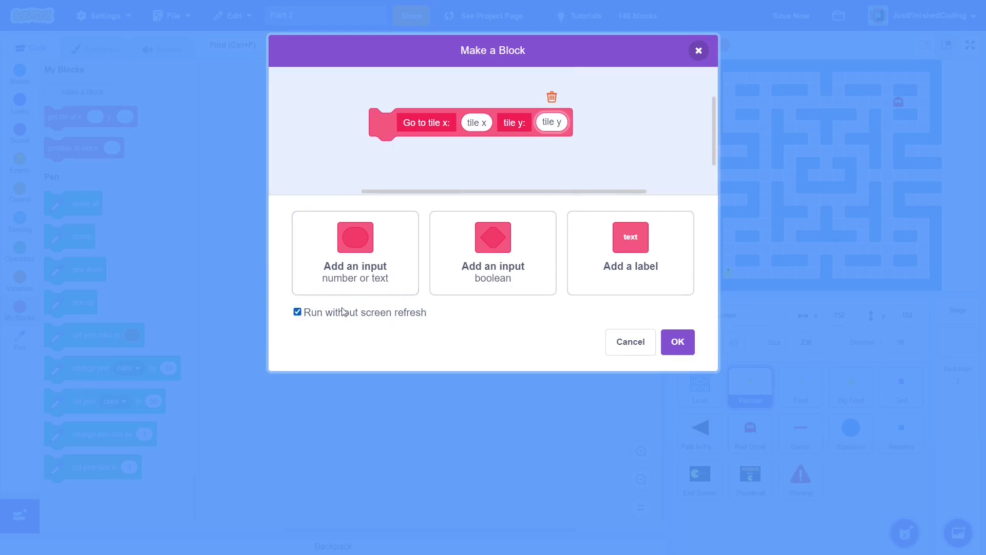
left_click(678, 342)
Step: Set x to OFFSET X + tile x * TILE WIDTH + TILE WIDTH / 2 in the Go to tile definition
left_click_drag(255, 89, 324, 380)
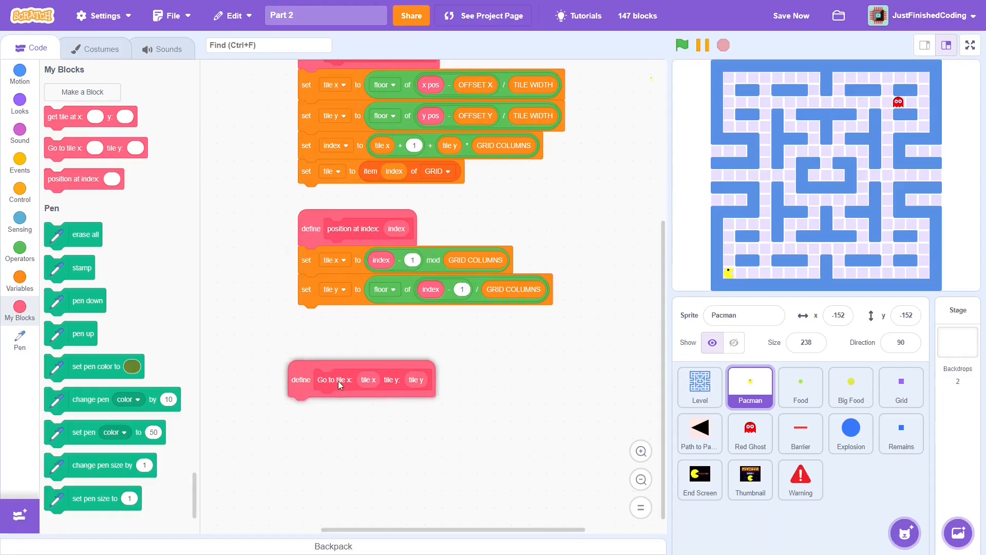
scroll(509, 422, "down", 3)
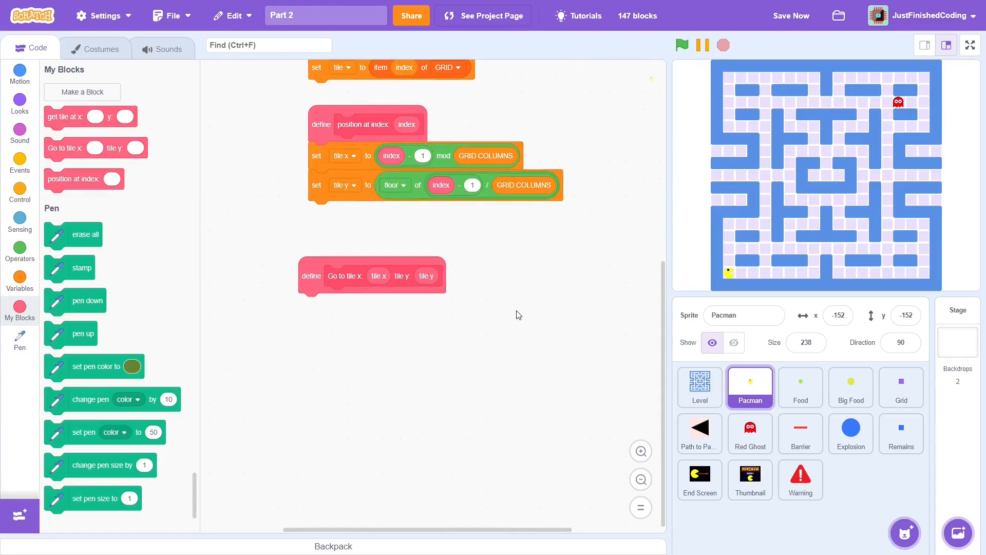
left_click(20, 75)
left_click_drag(60, 339, 324, 304)
left_click(20, 251)
mouse_move(68, 93)
left_mouse_down()
mouse_move(339, 303)
mouse_move(386, 304)
left_mouse_up()
left_click(19, 280)
left_click_drag(82, 221, 353, 306)
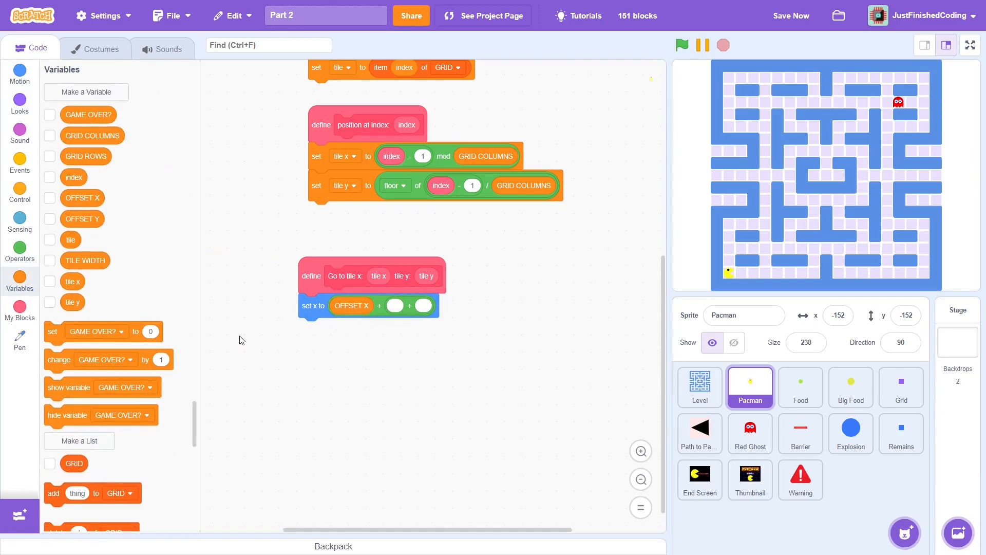
left_click(20, 250)
left_click_drag(68, 137, 397, 305)
left_click(19, 279)
left_click_drag(72, 282, 399, 307)
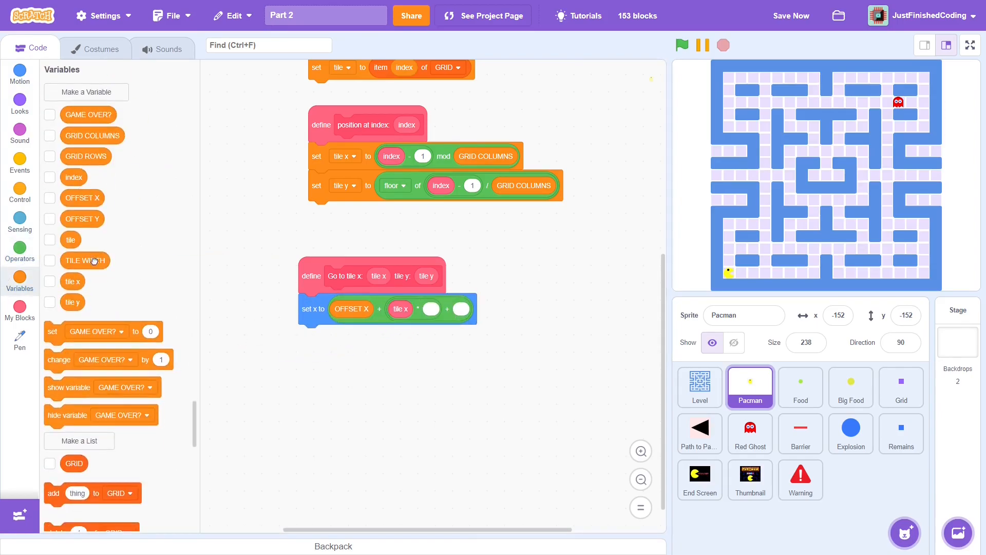
mouse_move(85, 261)
left_mouse_down()
mouse_move(447, 308)
mouse_move(470, 357)
mouse_move(493, 310)
left_mouse_up()
right_click(502, 357)
left_click(531, 447)
type("2")
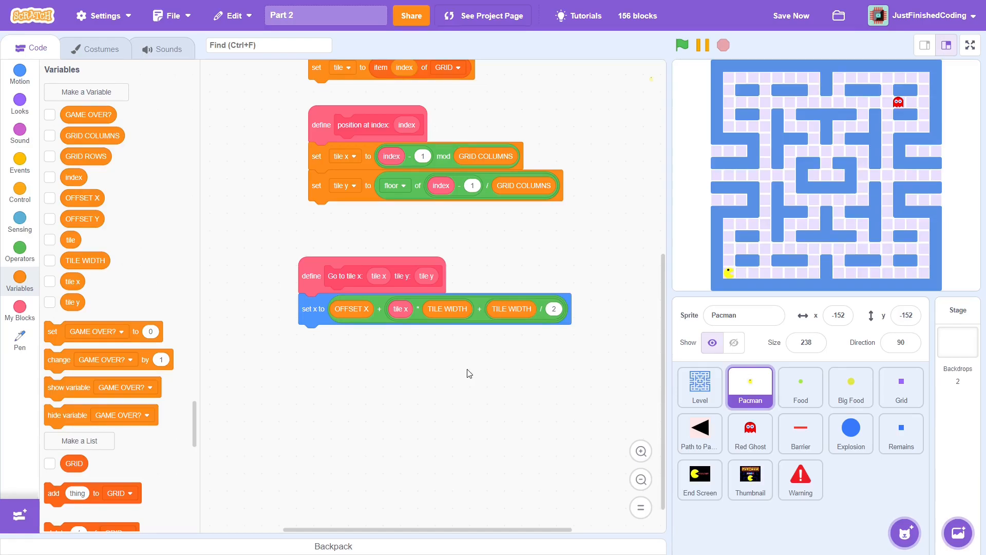
Step: Duplicate the formula as set y using OFFSET Y and tile y instead
right_click(314, 310)
left_click(347, 322)
left_click(332, 362)
left_click(348, 420)
right_click(351, 341)
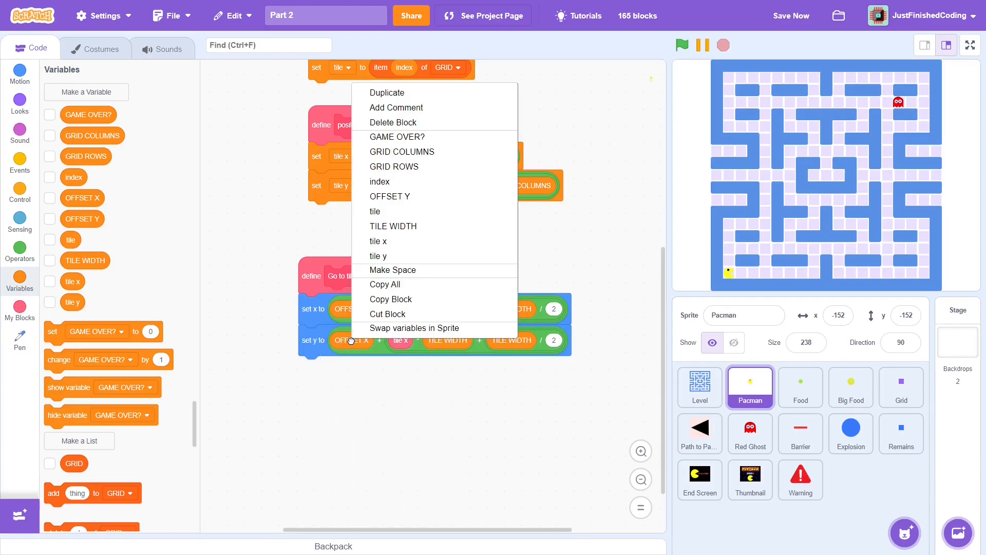
left_click(390, 196)
right_click(404, 340)
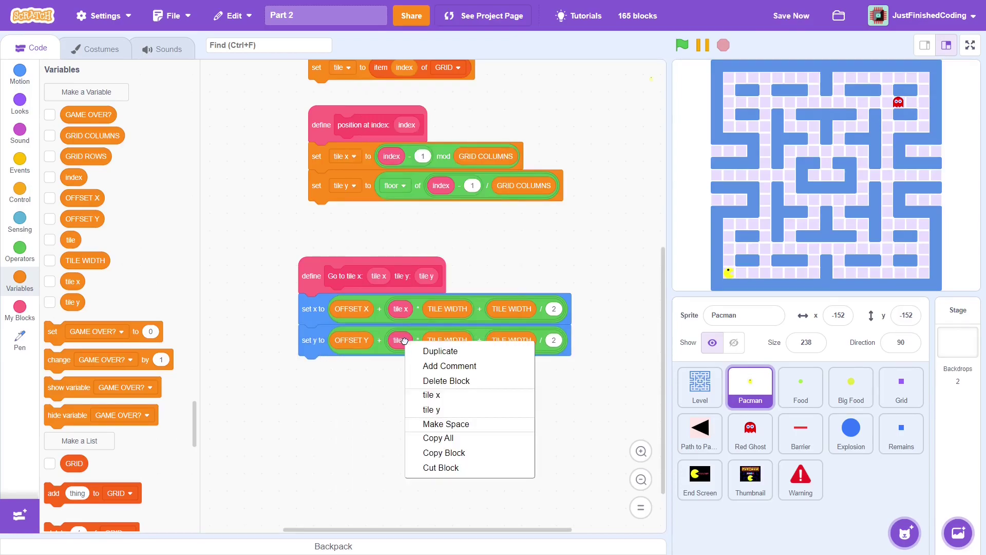
left_click(434, 409)
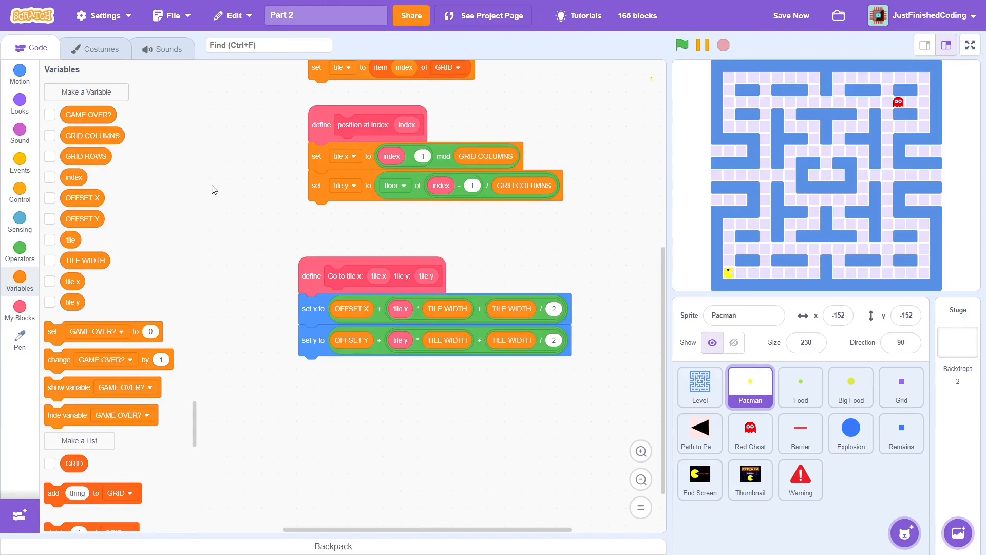
Step: Define a 'Test next tile' block with dx and dy inputs, running without screen refresh
left_click(19, 309)
left_click(83, 92)
type("Tes")
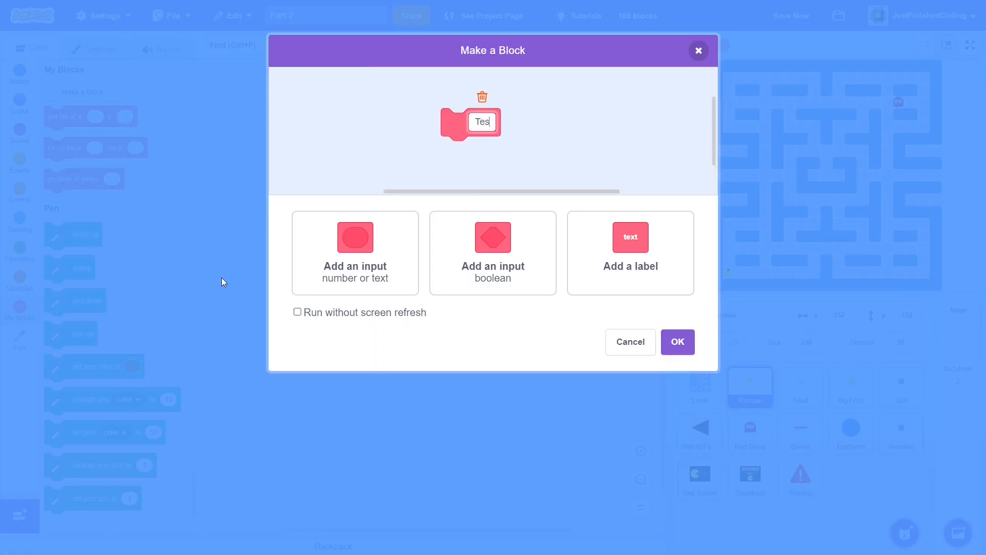
type("t next tile:")
left_click(316, 266)
type("dx")
left_click(305, 266)
type("dy")
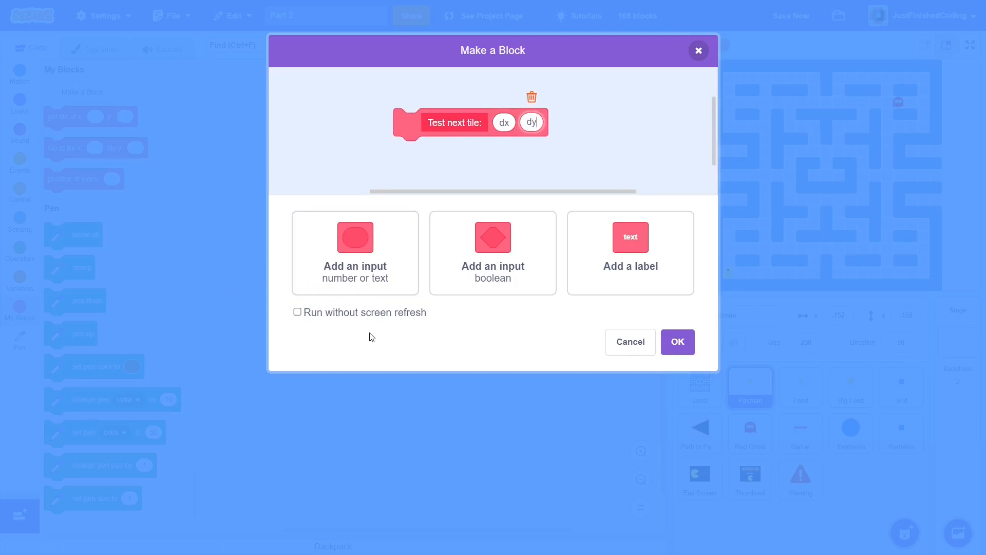
left_click(364, 312)
Step: Under Test next tile, get the tile at Pacman's x position and y position
left_click(678, 341)
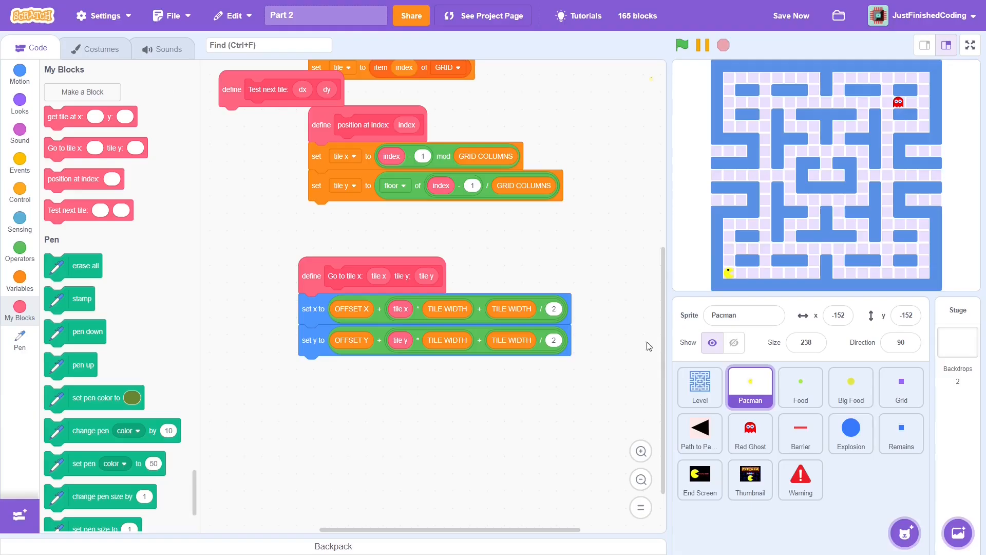
left_click_drag(255, 91, 324, 434)
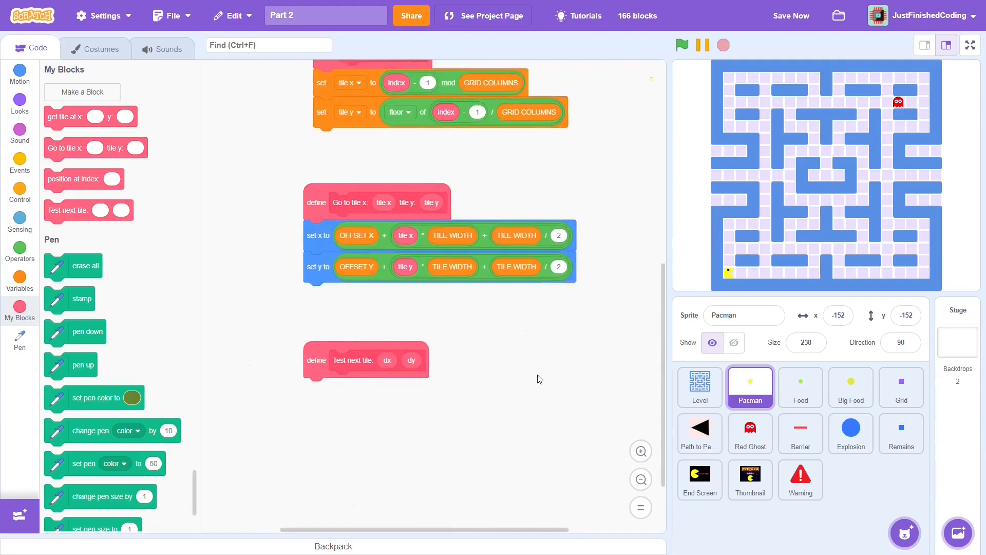
left_click_drag(540, 455, 549, 350)
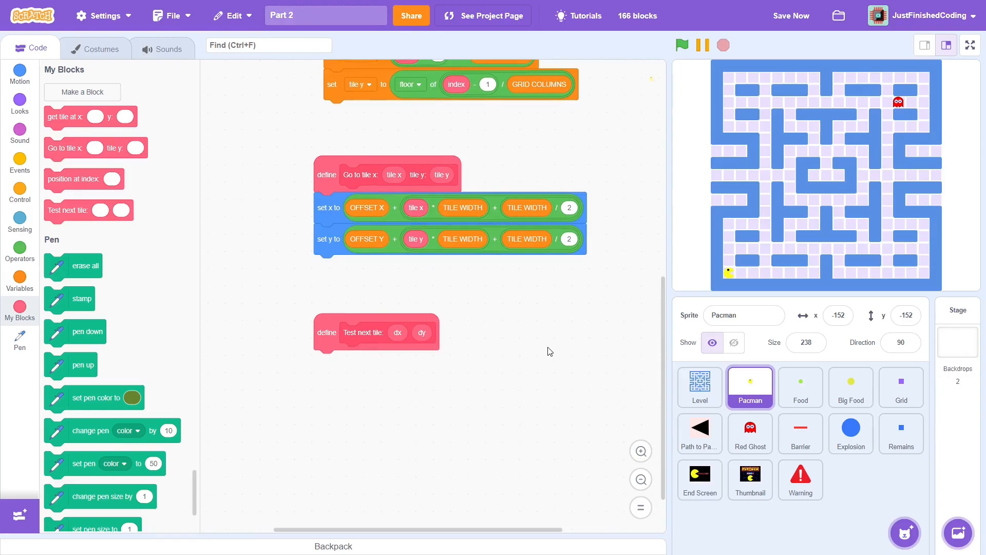
left_click_drag(62, 116, 340, 361)
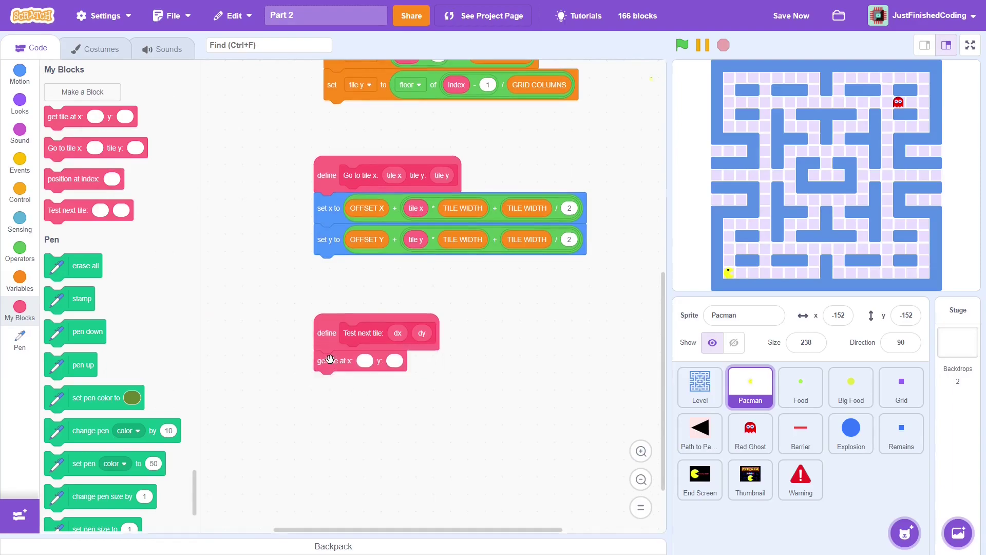
left_click(19, 72)
left_click_drag(80, 356, 376, 361)
left_click_drag(80, 379, 429, 362)
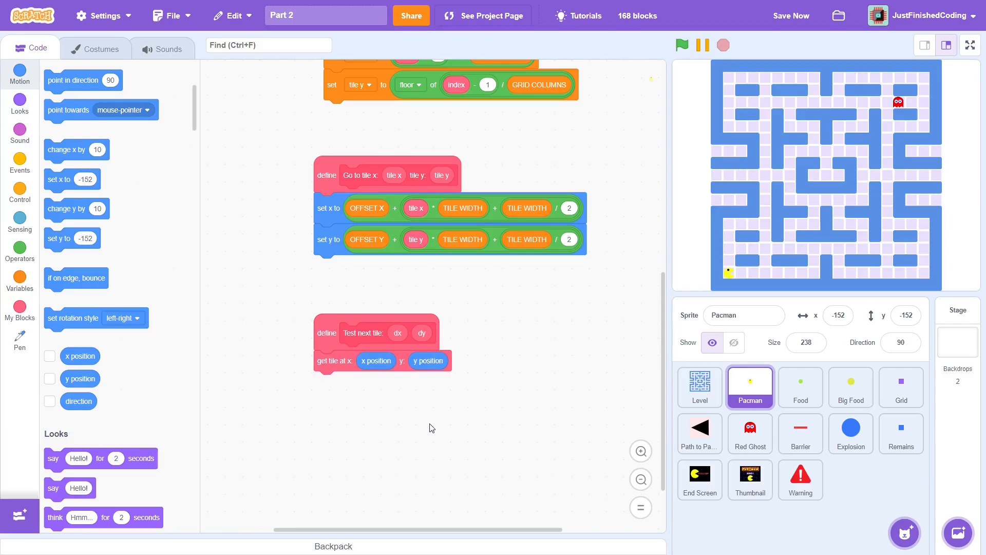
Step: Create a sprite-only variable 'can move?' and set it to no after get tile at
left_click(19, 287)
left_click(87, 91)
type("can move?")
left_click(495, 187)
left_click(569, 255)
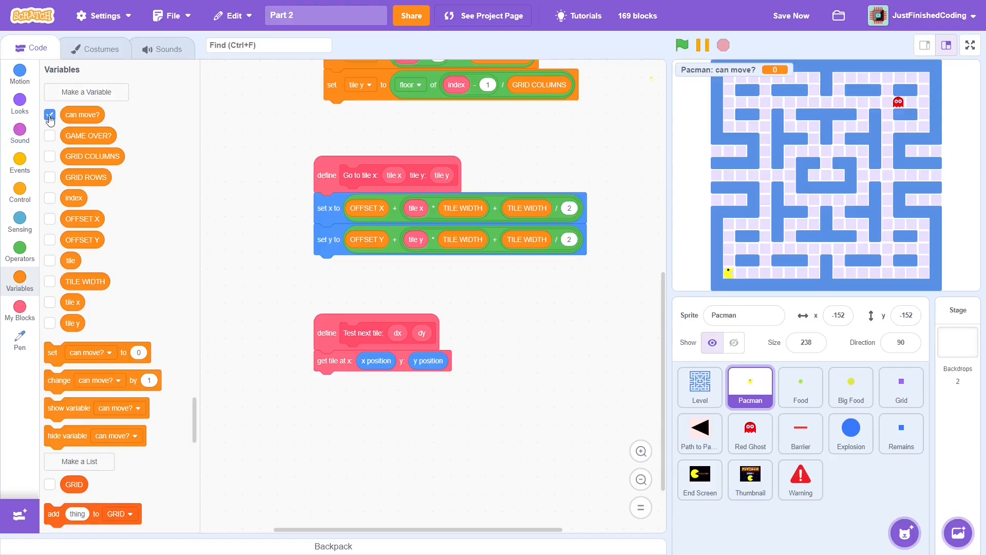
left_click(50, 115)
left_click_drag(53, 352, 323, 382)
left_click(406, 381)
type("no")
left_click(519, 435)
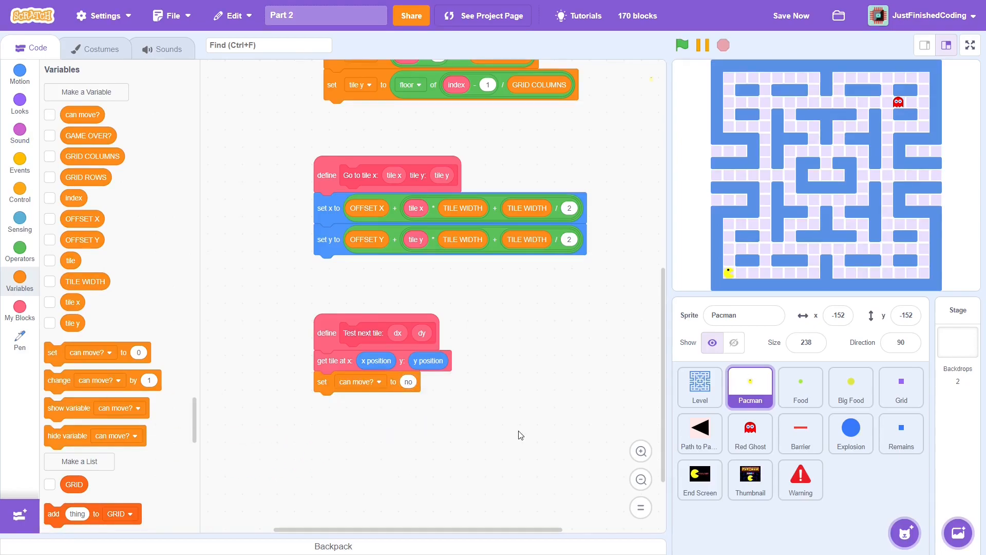
Step: Append Go to tile x: tile x + dx y: tile y + dy
left_click(19, 308)
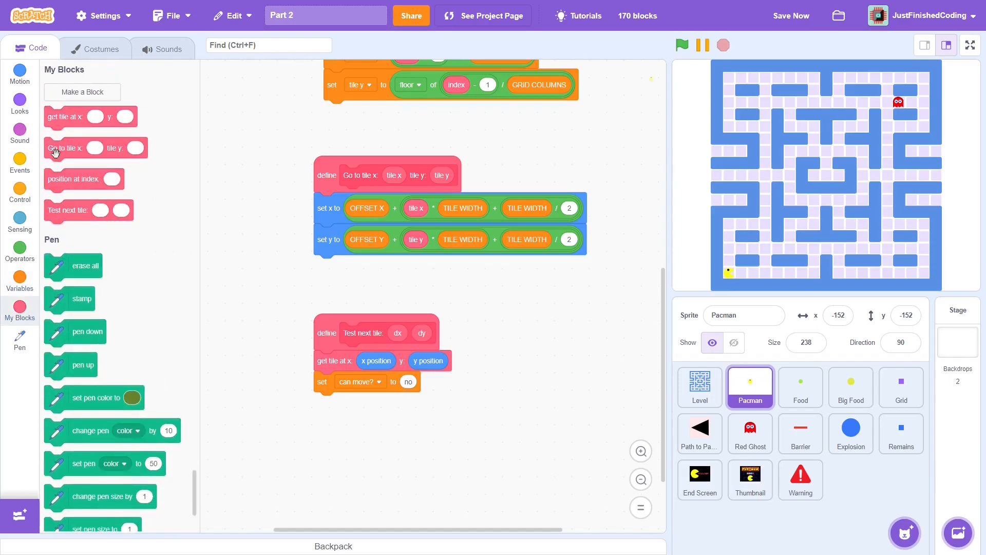
left_click_drag(62, 148, 333, 403)
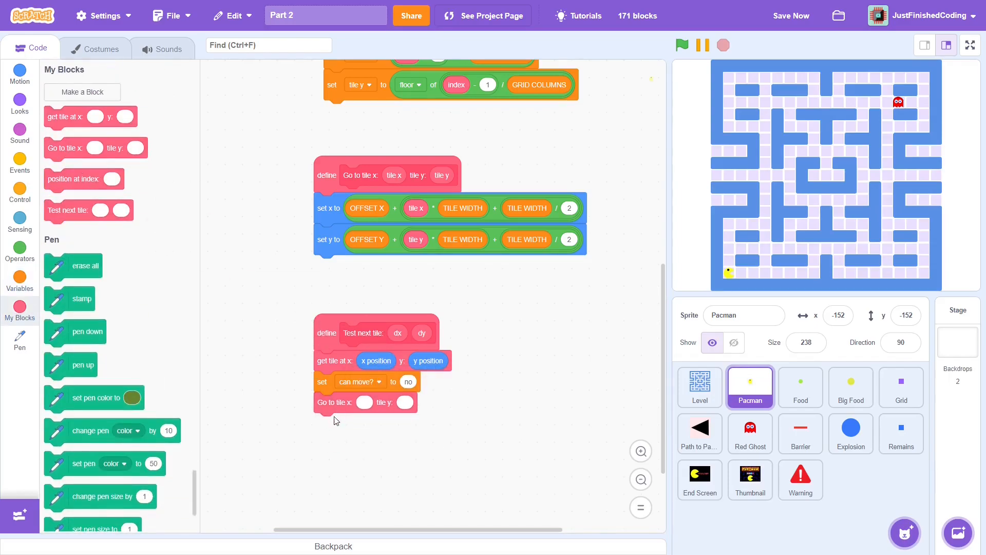
left_click(19, 252)
left_click_drag(77, 193, 370, 402)
left_click(19, 282)
mouse_move(72, 302)
left_mouse_down()
mouse_move(374, 429)
mouse_move(368, 403)
left_mouse_up()
right_click(401, 228)
left_click(421, 231)
left_click_drag(455, 401, 487, 404)
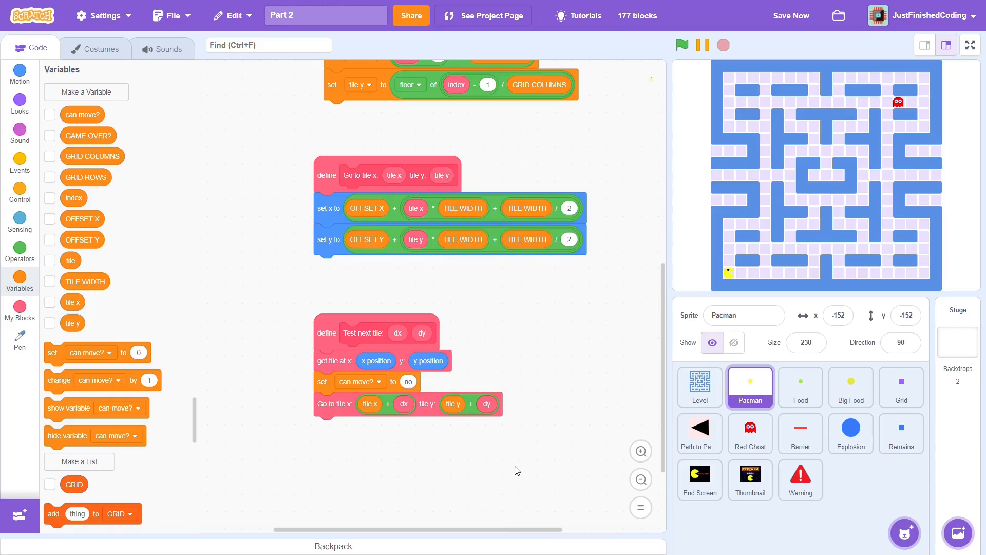
Step: Add an if block testing not (touching Level or touching Barrier)
left_click(20, 193)
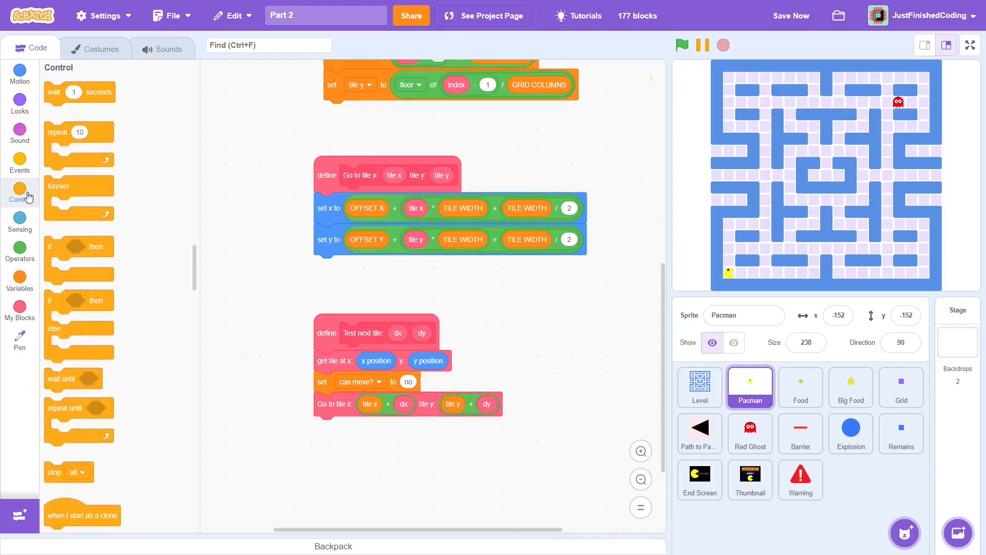
left_click_drag(66, 247, 339, 426)
scroll(455, 485, "down", 2)
left_click(20, 252)
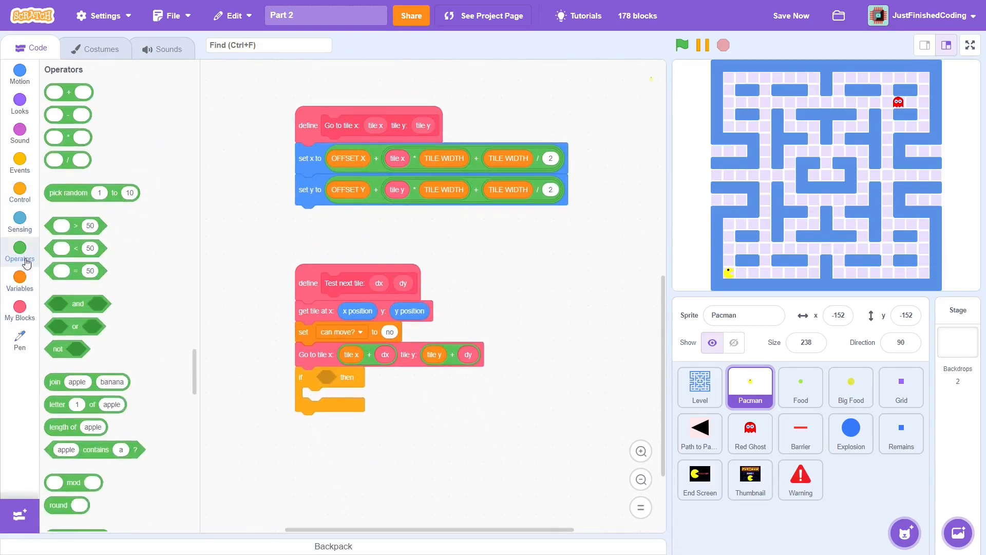
left_click_drag(65, 349, 340, 376)
left_click_drag(75, 326, 368, 378)
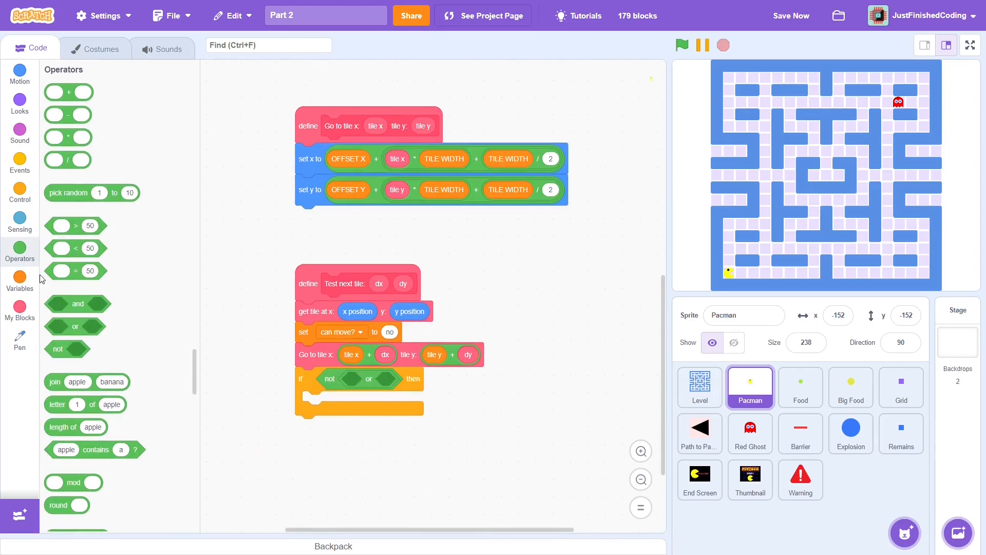
left_click(20, 223)
left_click_drag(67, 87, 353, 379)
left_click(407, 380)
left_click(365, 216)
right_click(362, 379)
left_click(393, 393)
left_click_drag(477, 435, 478, 380)
left_click(501, 380)
left_click(457, 339)
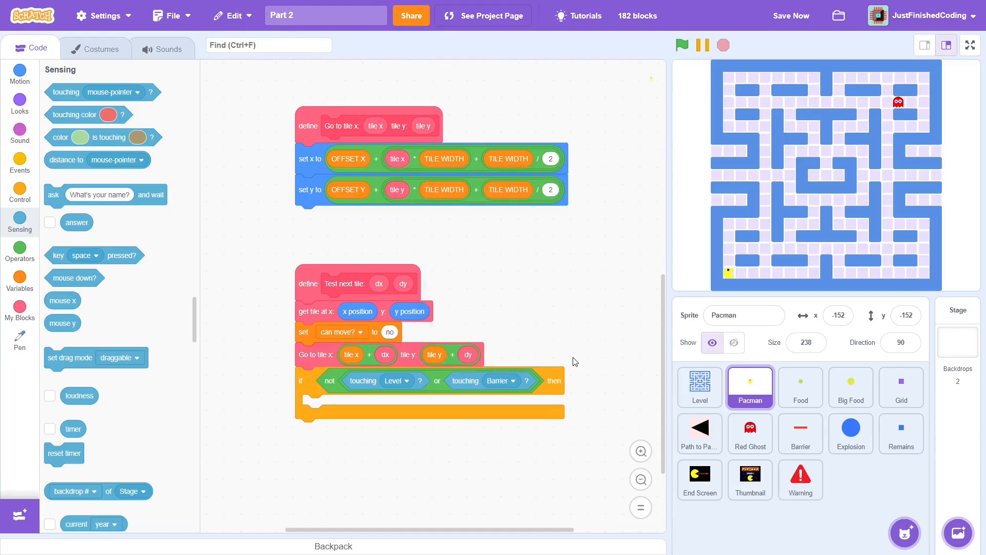
Step: Inside the if, set can move? to yes
right_click(317, 331)
left_click(339, 341)
left_click(324, 405)
double_click(390, 405)
type("yes")
left_click(422, 478)
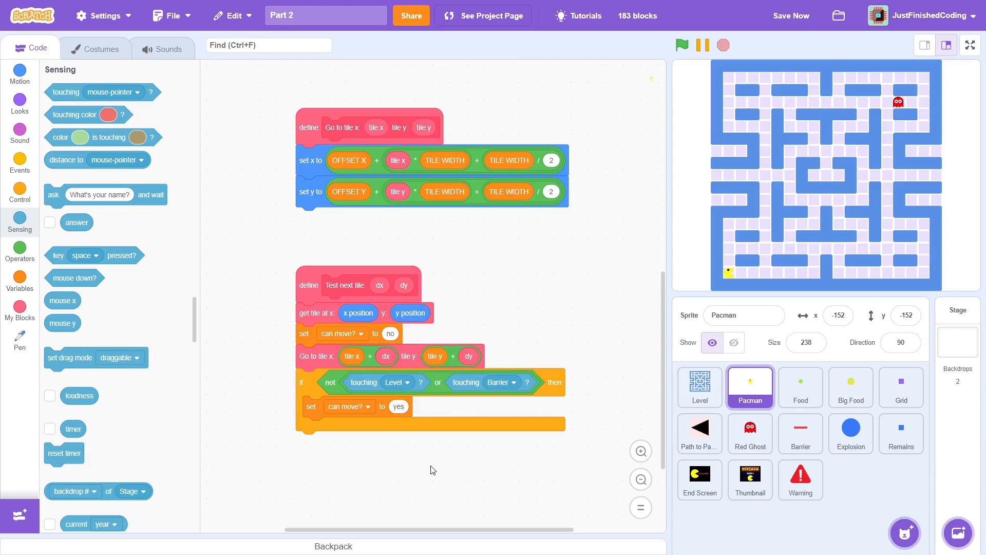
Step: After the if, go back to tile x, tile y, then shrink the stage to widen the code area
right_click(313, 356)
left_click(339, 365)
left_click(316, 443)
mouse_move(362, 443)
left_mouse_down()
mouse_move(376, 506)
mouse_move(358, 493)
left_mouse_up()
mouse_move(401, 443)
left_mouse_down()
mouse_move(432, 507)
mouse_move(148, 476)
left_mouse_up()
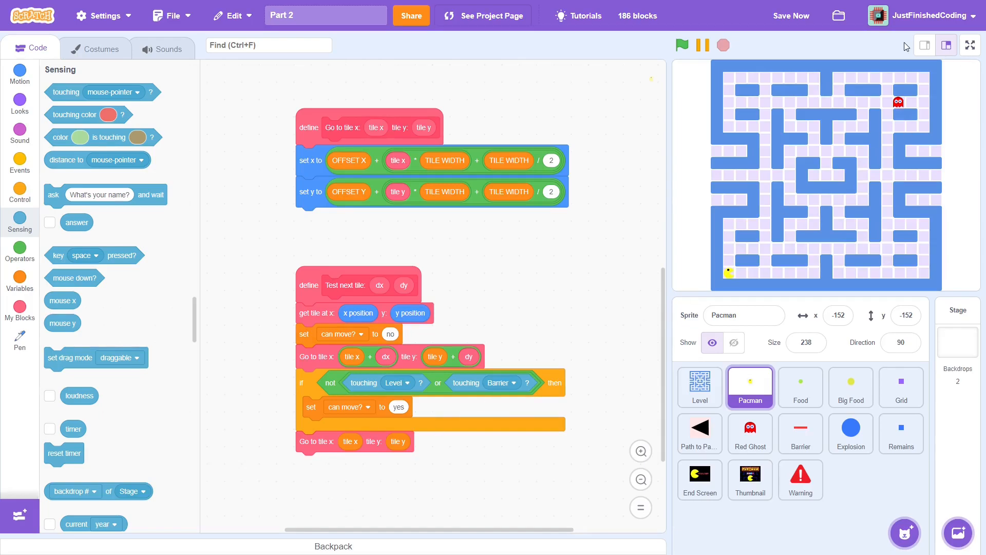
left_click(924, 44)
scroll(681, 188, "up", 2)
scroll(681, 188, "up", 5)
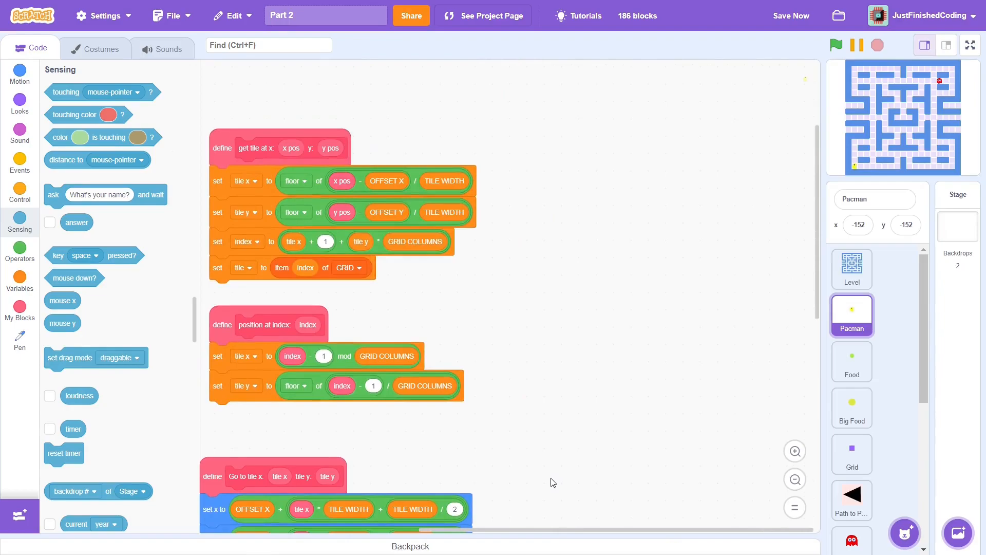
Step: Define a 'Test movement' block running without screen refresh and place its definition on the right
left_click(20, 318)
left_click(85, 90)
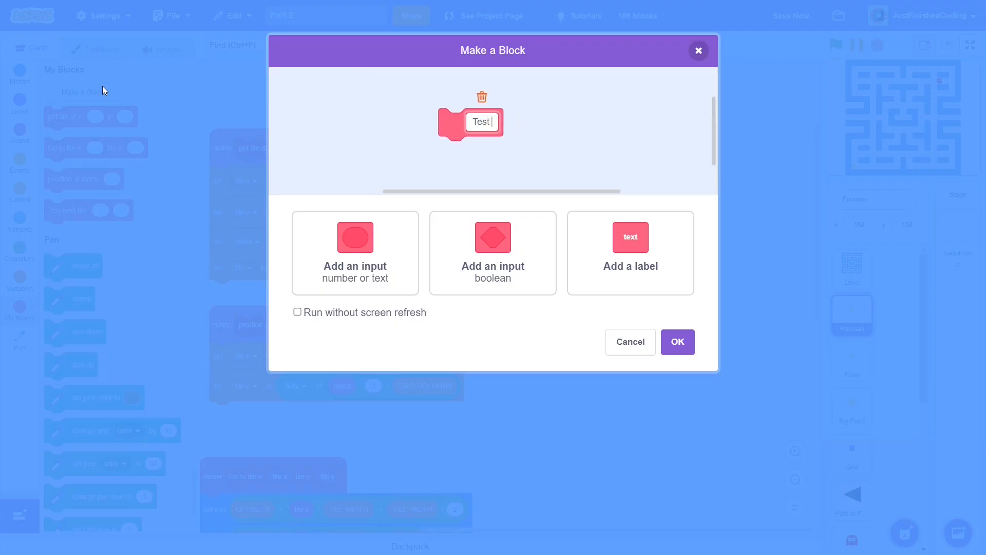
type("Test movement")
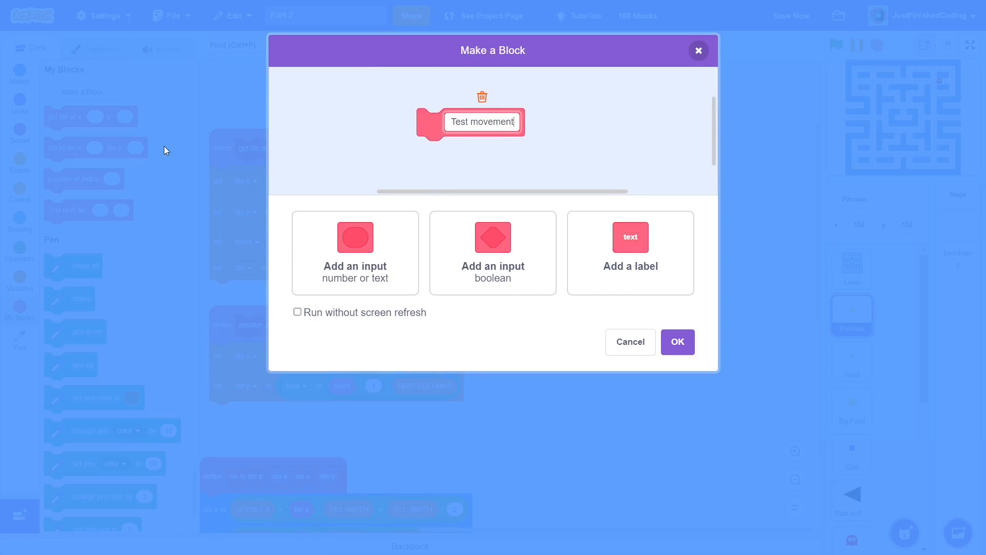
left_click(297, 313)
left_click(677, 342)
left_click_drag(255, 91, 662, 145)
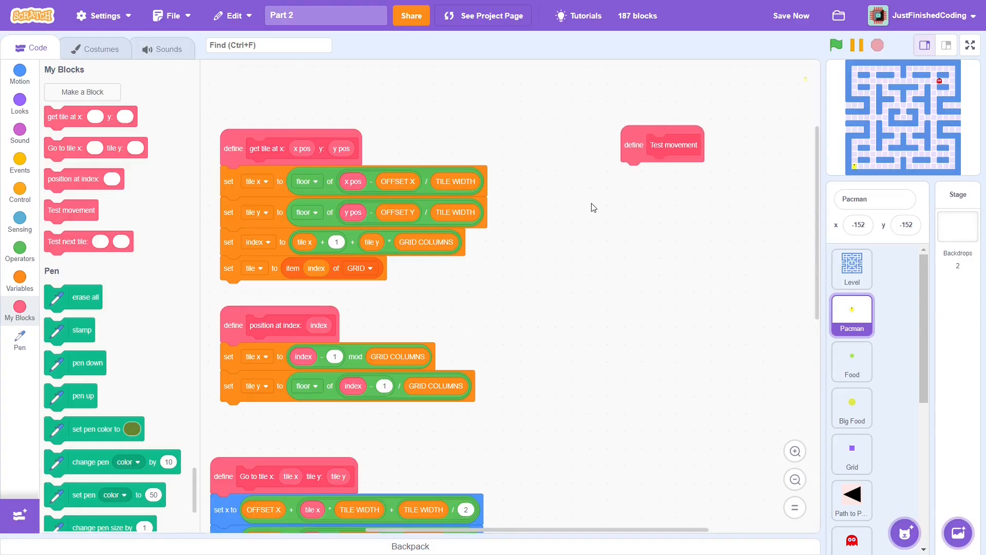
Step: Create a variable 'dir' for this sprite only
left_click(20, 279)
left_click(87, 98)
type("dir")
left_click(494, 186)
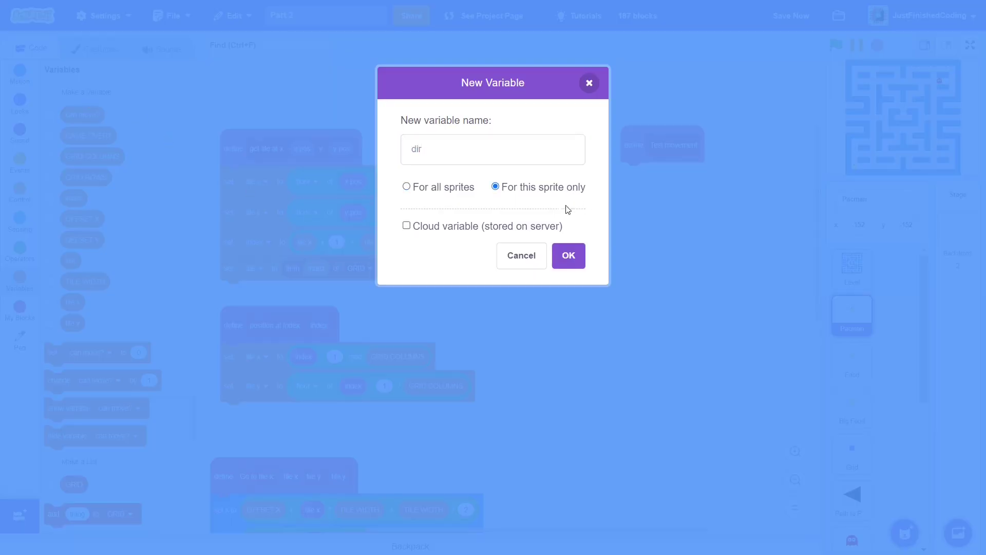
left_click(569, 255)
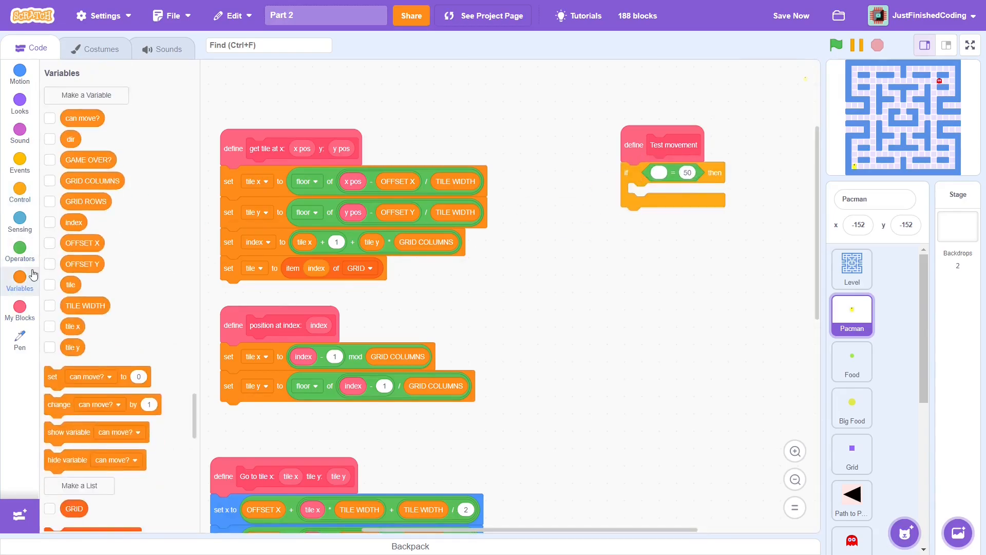
Step: Finish the first check so that when dir matches, Test next tile runs with its offsets
left_click_drag(70, 137, 659, 173)
left_click(692, 174)
type("0")
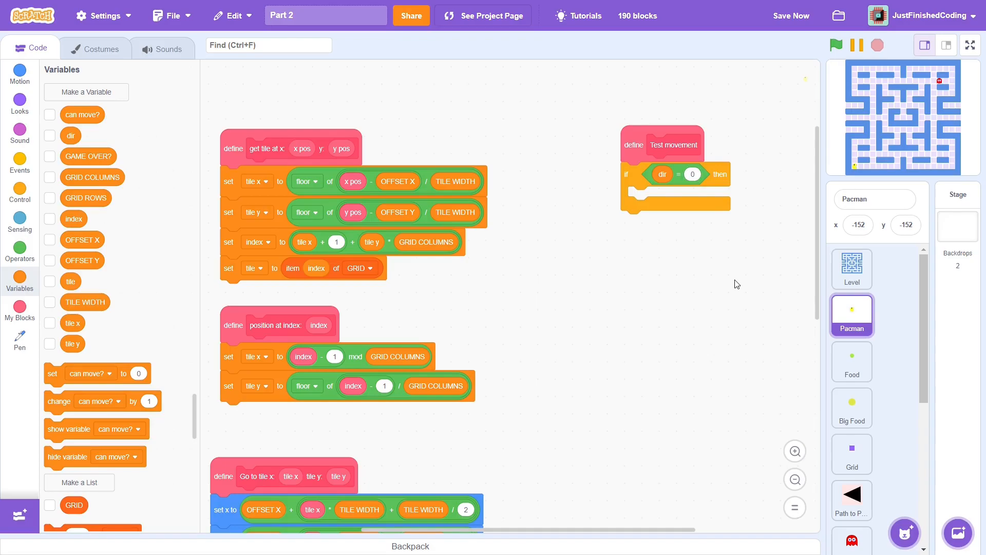
left_click(19, 308)
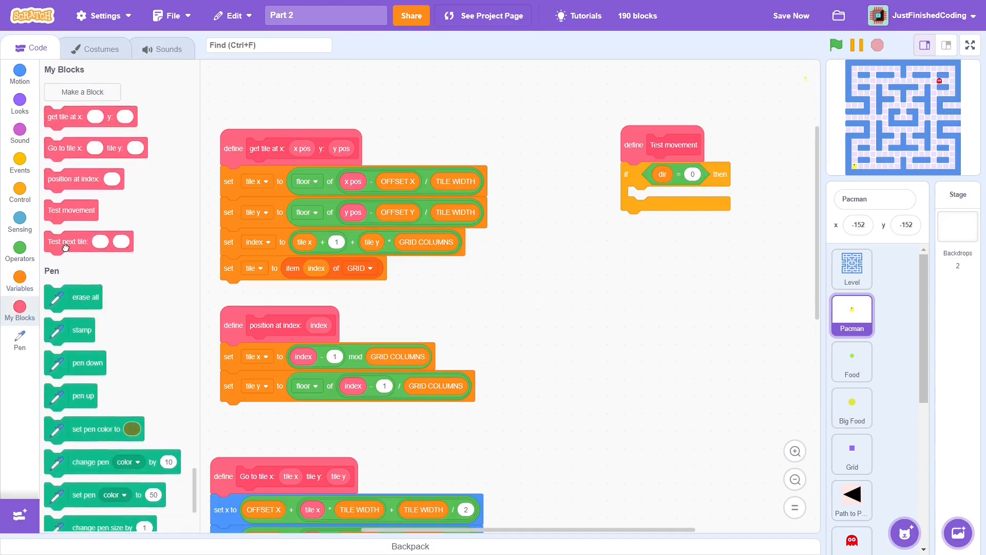
left_click_drag(70, 242, 654, 197)
left_click(683, 196)
type("0")
type("1")
Step: Duplicate the check below as the dir 180 case with its own tile offset
right_click(626, 168)
left_click(648, 186)
left_click(632, 231)
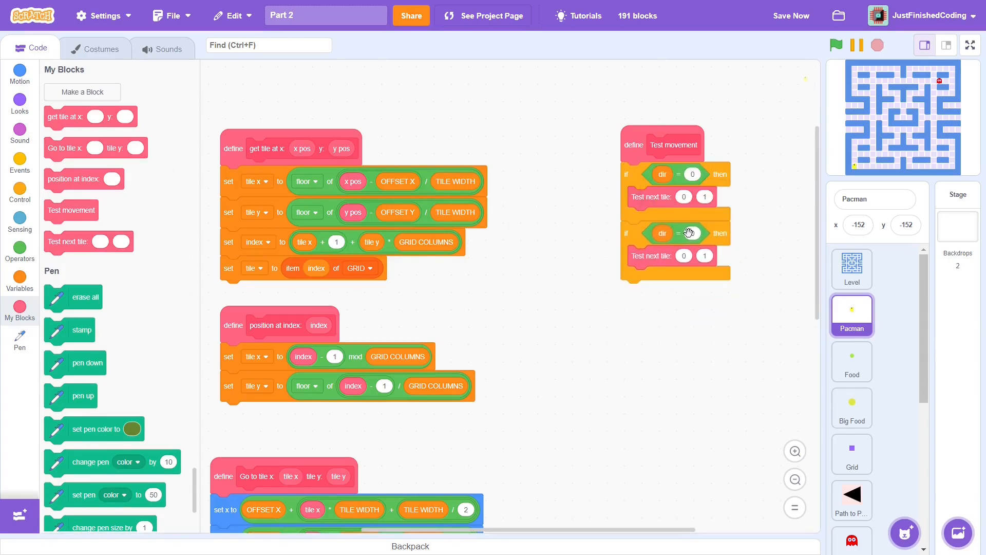
left_click(692, 234)
type("180")
left_click(704, 256)
type("-1")
Step: Duplicate both checks and make the third one dir 90 with Test next tile 1, 0
right_click(628, 173)
left_click(651, 187)
left_click(678, 292)
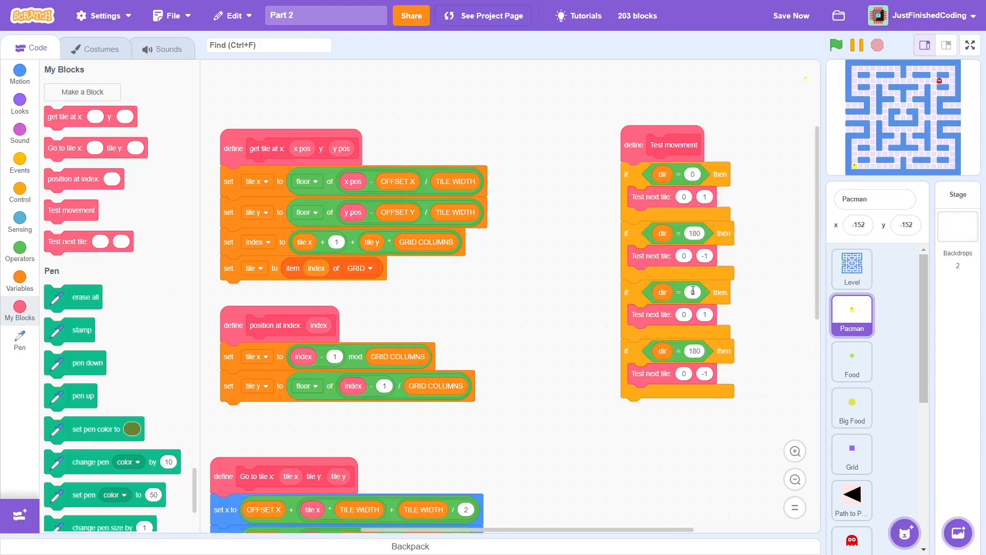
left_click(693, 291)
type("0")
key("Tab")
type("1")
key("Tab")
type("0")
left_click(738, 331)
Step: Make the last check dir 270 with Test next tile -1, 0
left_click(683, 373)
type("-1")
key("Tab")
type("0")
left_click(693, 351)
type("270")
left_click(744, 385)
Step: Create a custom block Change direction that runs without screen refresh and centre its define hat
left_click(83, 92)
type("Change direction")
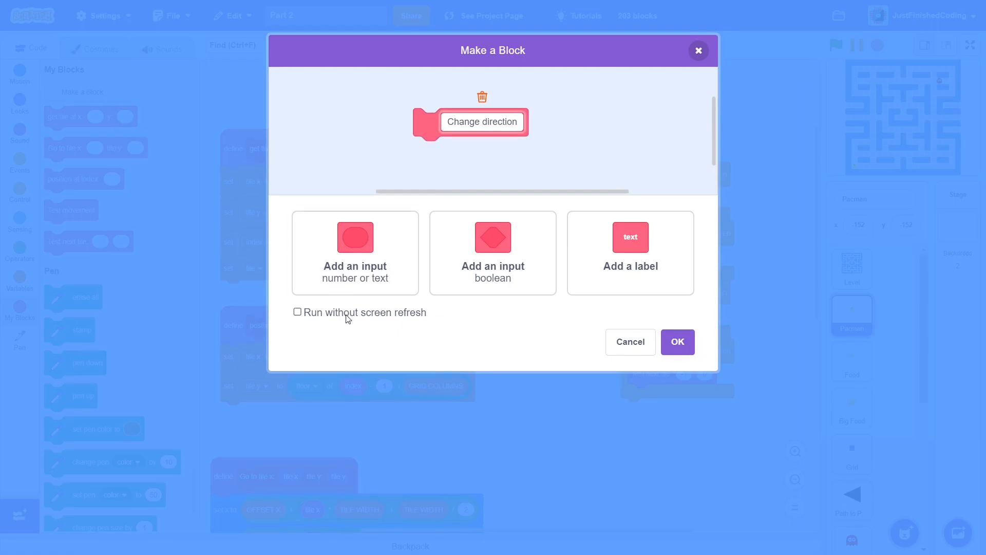
left_click(298, 312)
left_click(679, 342)
scroll(755, 455, "down", 3)
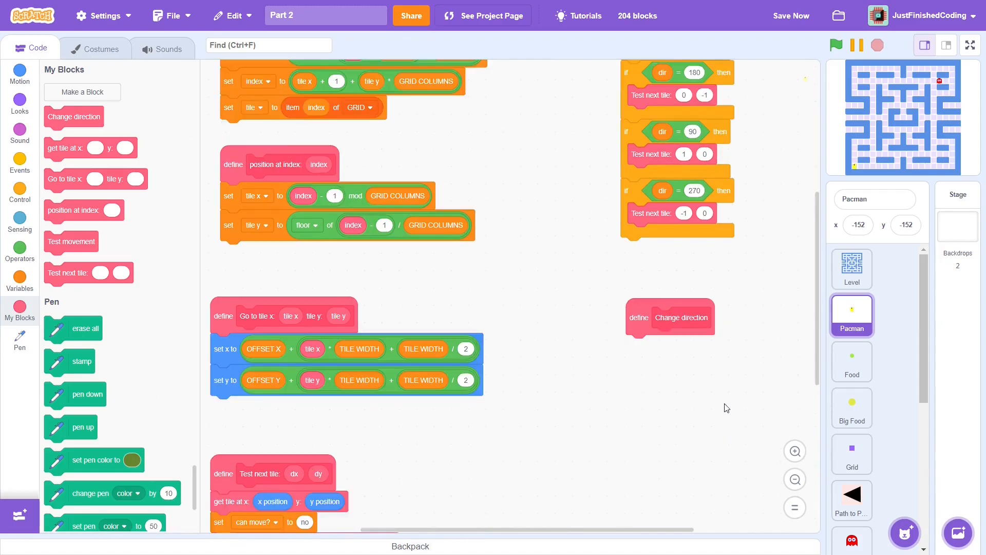
left_click_drag(724, 455, 574, 362)
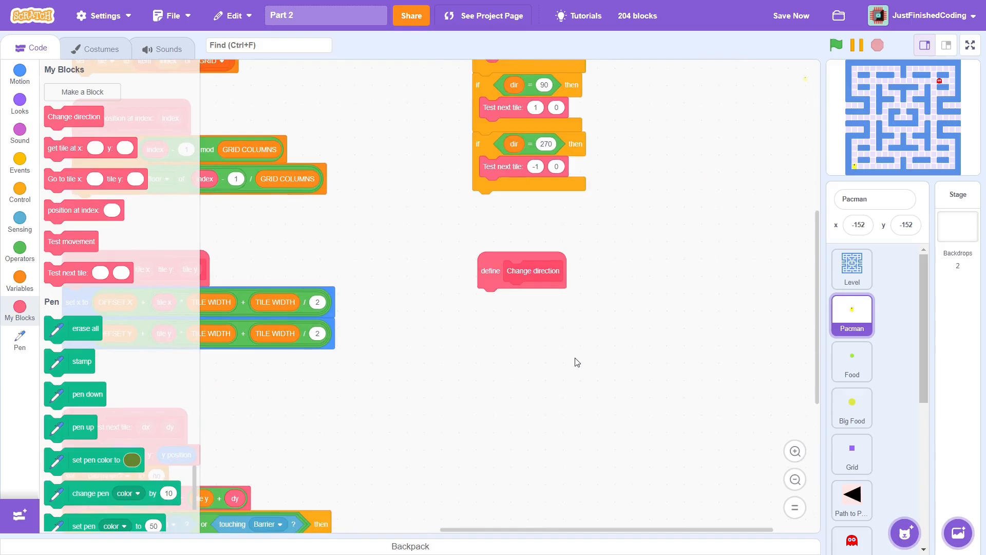
Step: Under Change direction, if up arrow is pressed run Test next tile 0, 1
left_click(19, 193)
left_click_drag(70, 105, 513, 301)
left_click(20, 222)
left_click_drag(60, 260, 532, 301)
left_click(558, 299)
left_click(512, 350)
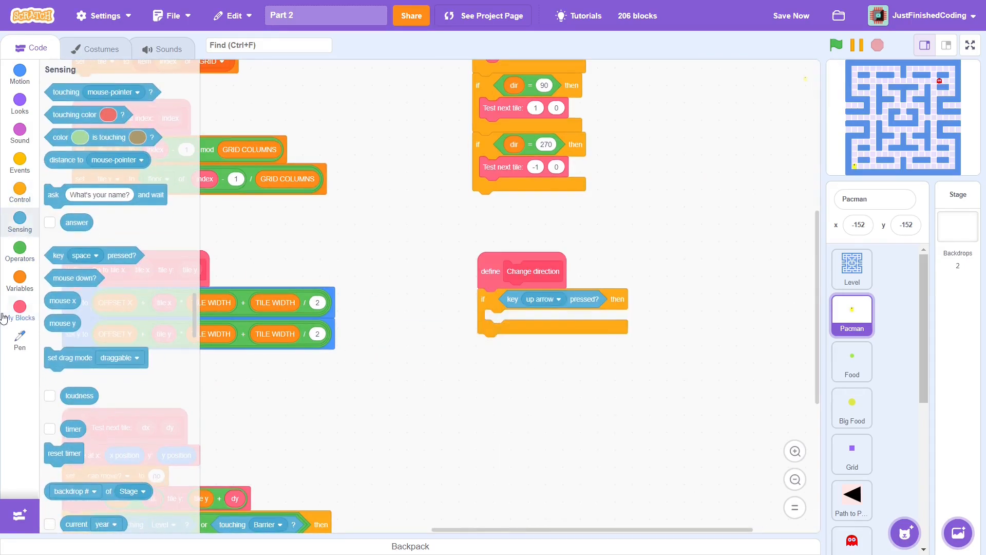
left_click(19, 308)
left_click_drag(68, 272, 508, 318)
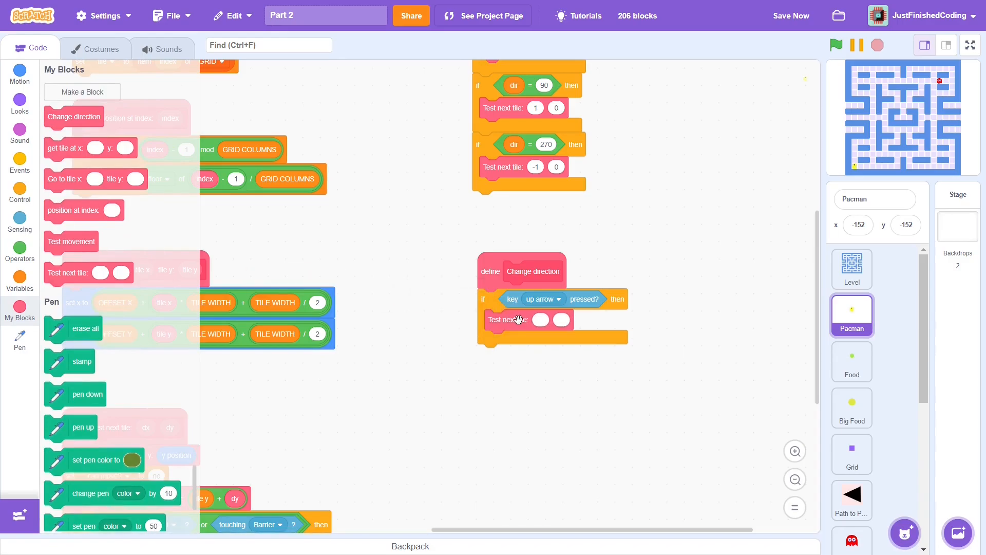
left_click(534, 320)
type("01")
left_click(576, 369)
Step: Nest an if checking can move? equals yes after the tile test
left_click(19, 192)
left_click_drag(62, 293, 508, 343)
left_click(20, 251)
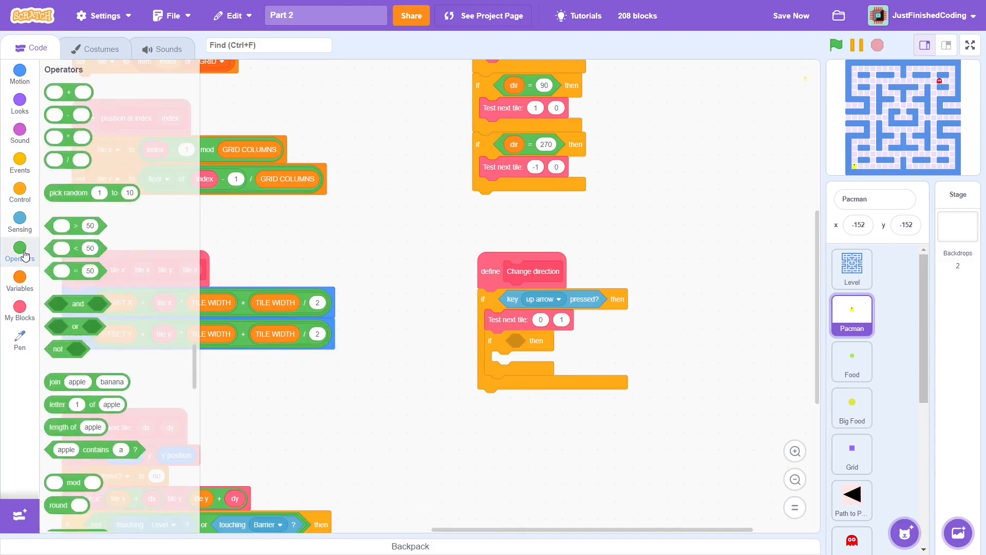
left_click_drag(76, 271, 540, 341)
left_click(19, 282)
left_click_drag(83, 114, 531, 342)
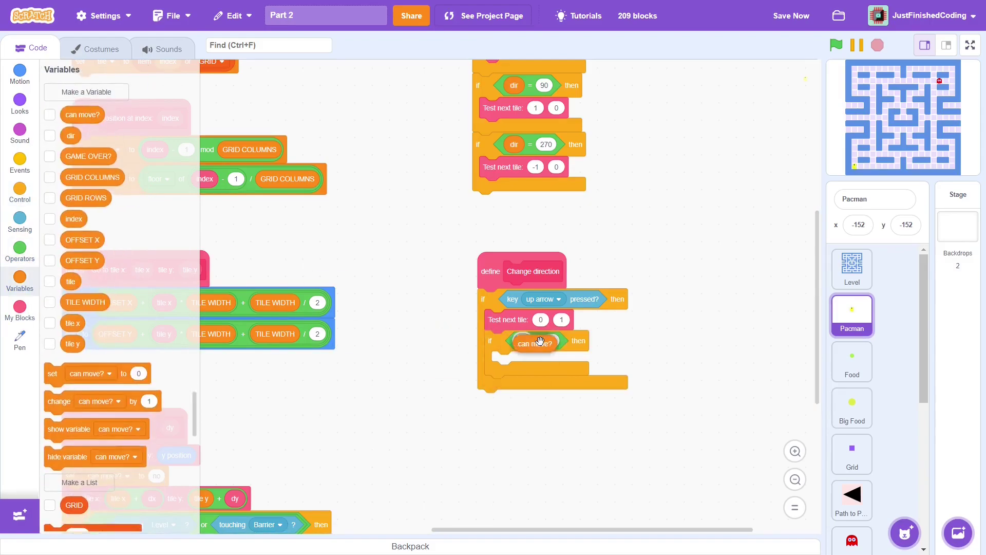
type("yes")
left_click(623, 424)
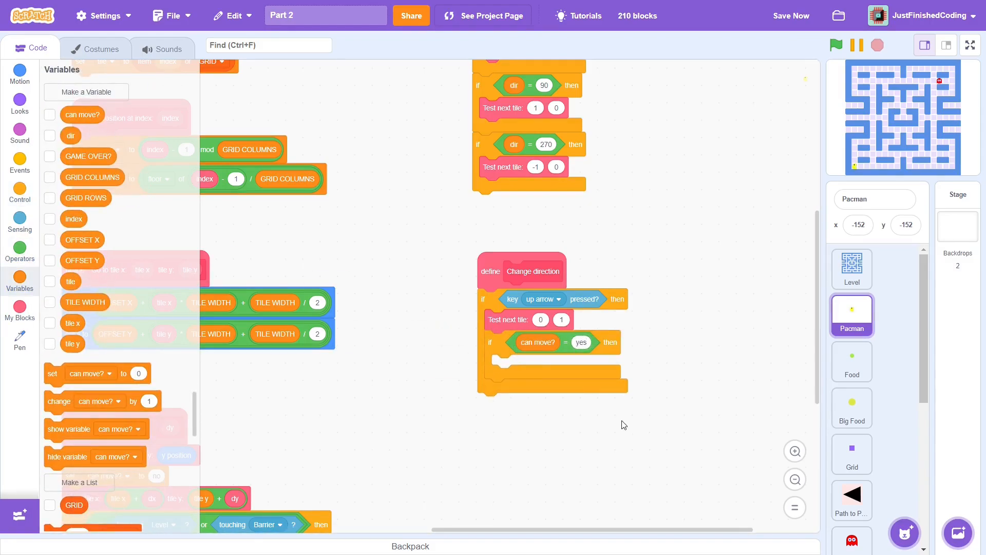
Step: Set dir to 0 inside that if, then attach a copy of the whole up-arrow check below
left_click_drag(87, 373, 531, 364)
left_click(532, 365)
left_click(462, 185)
left_click_drag(484, 299, 479, 401)
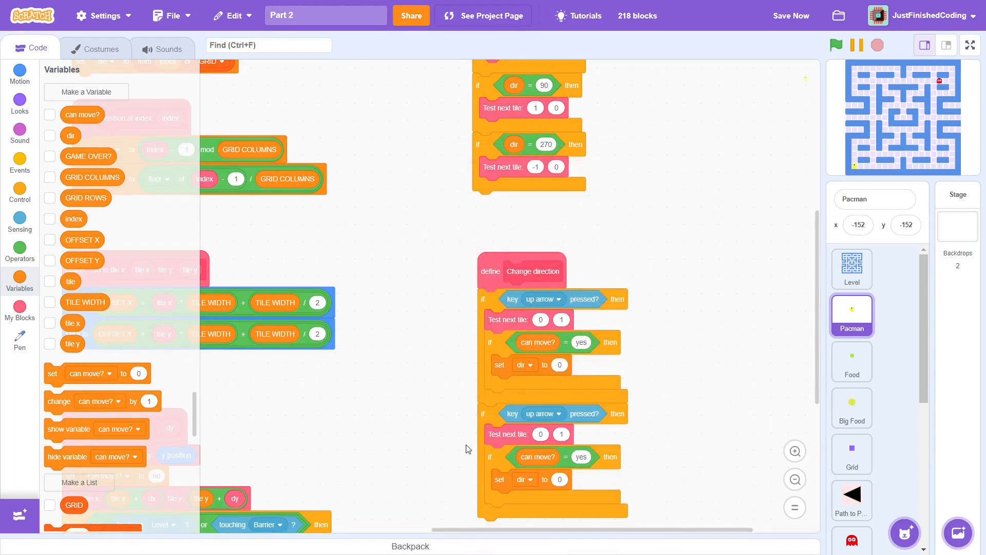
scroll(479, 400, "down", 2)
Step: Add further copies and turn the second check into down arrow setting dir to 180
right_click(485, 332)
left_click(509, 229)
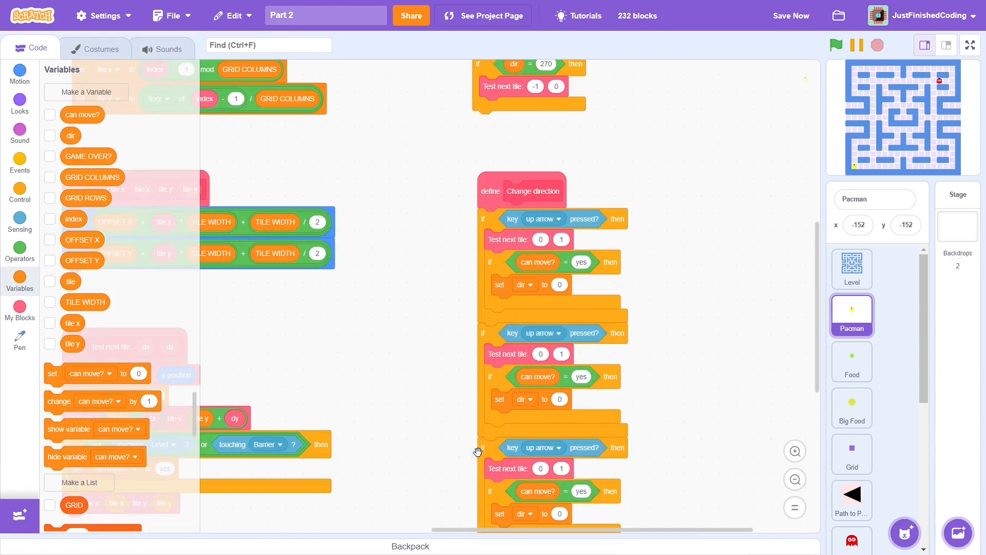
left_click(482, 451)
left_click(542, 333)
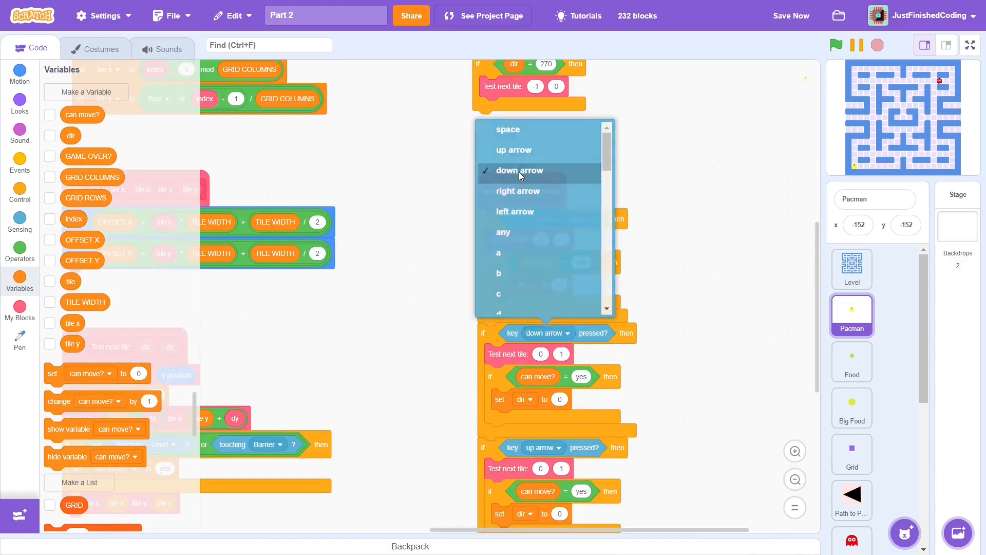
left_click(518, 172)
type("-1")
left_click(560, 398)
type("180")
left_click(645, 404)
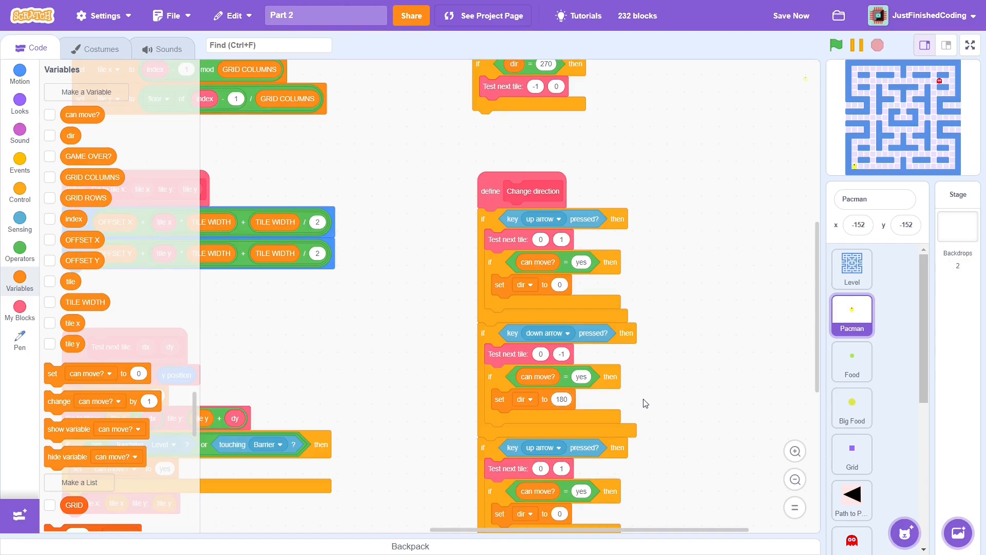
Step: Make the third check right arrow with Test next tile 1, 0 and dir 90
left_click(543, 447)
left_click(518, 370)
scroll(556, 370, "down", 3)
left_click(540, 307)
type("180")
left_click(560, 353)
type("90")
left_click(638, 369)
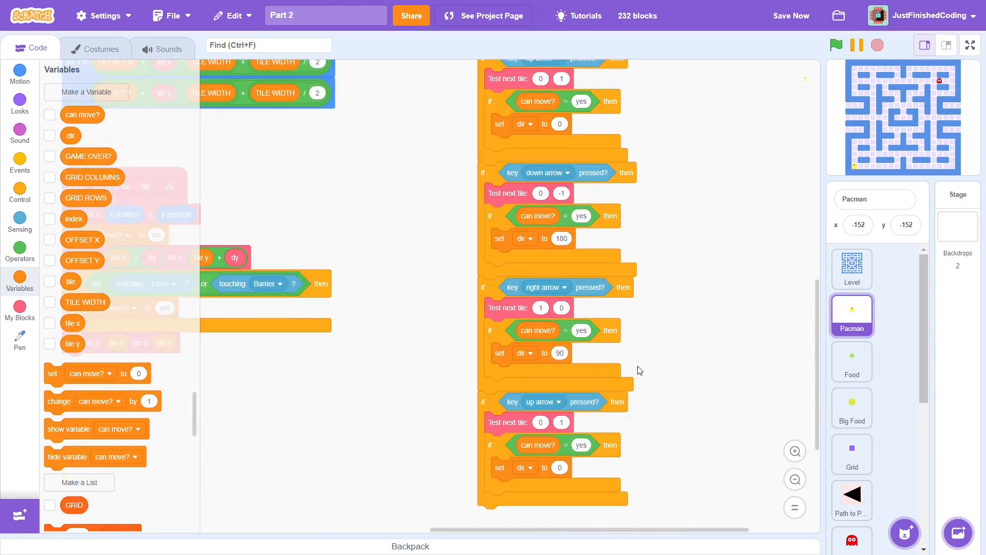
Step: Make the fourth check left arrow with Test next tile -1, 0 and dir 270
left_click(559, 402)
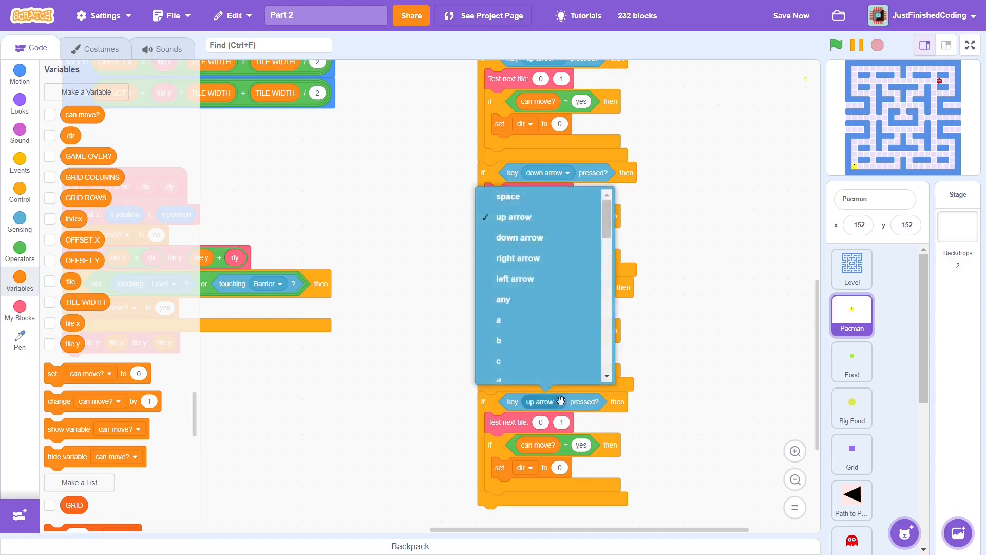
left_click(518, 287)
left_click(540, 421)
type("-1")
left_click(561, 421)
type("0")
left_click(666, 456)
left_click(559, 467)
type("270")
left_click(686, 465)
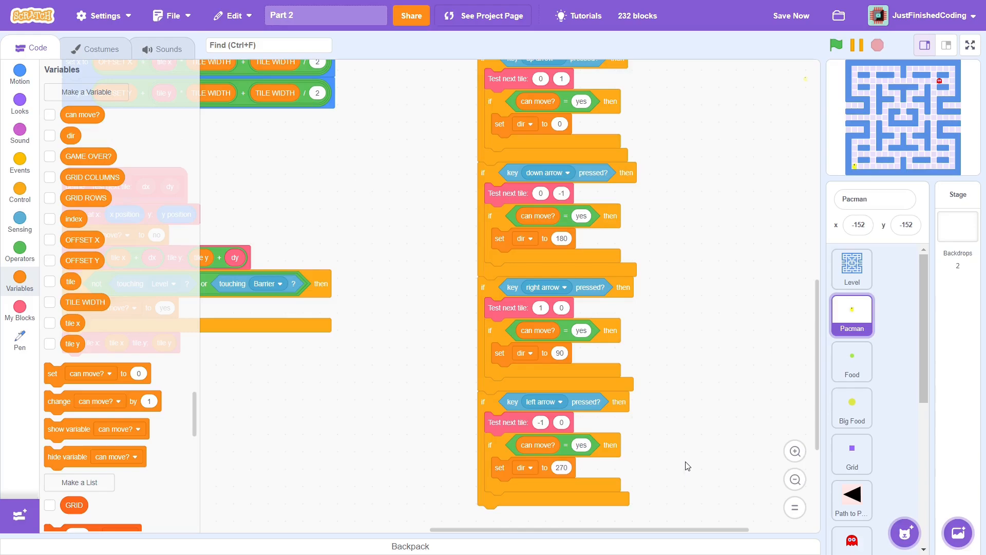
scroll(686, 466, "down", 3)
Step: End Change direction with point in direction dir
left_click(20, 75)
mouse_move(78, 321)
left_mouse_down()
mouse_move(347, 441)
mouse_move(509, 436)
left_mouse_up()
left_click(20, 282)
left_click_drag(70, 135, 544, 435)
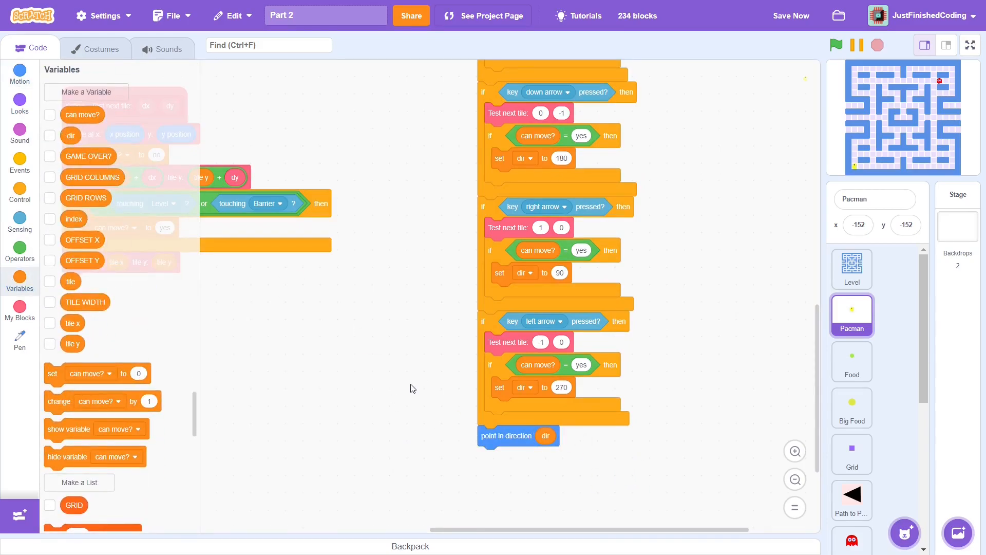
left_click_drag(413, 388, 532, 420)
left_click_drag(531, 308, 486, 336)
scroll(486, 336, "up", 3)
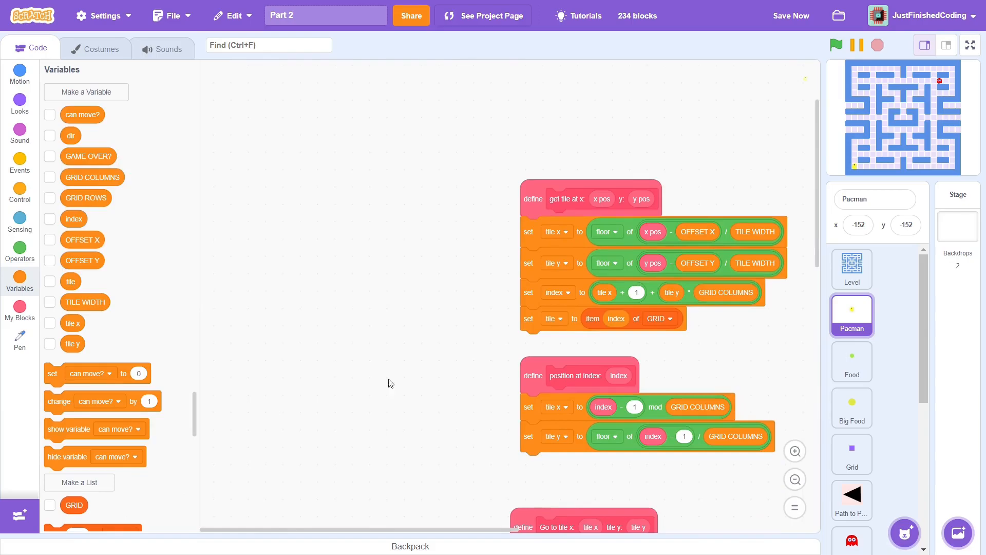
Step: Add a when I receive Init Grid script that sets size to TILE WIDTH / 8 * 100
left_click(20, 164)
left_click_drag(77, 188, 277, 202)
left_click(20, 104)
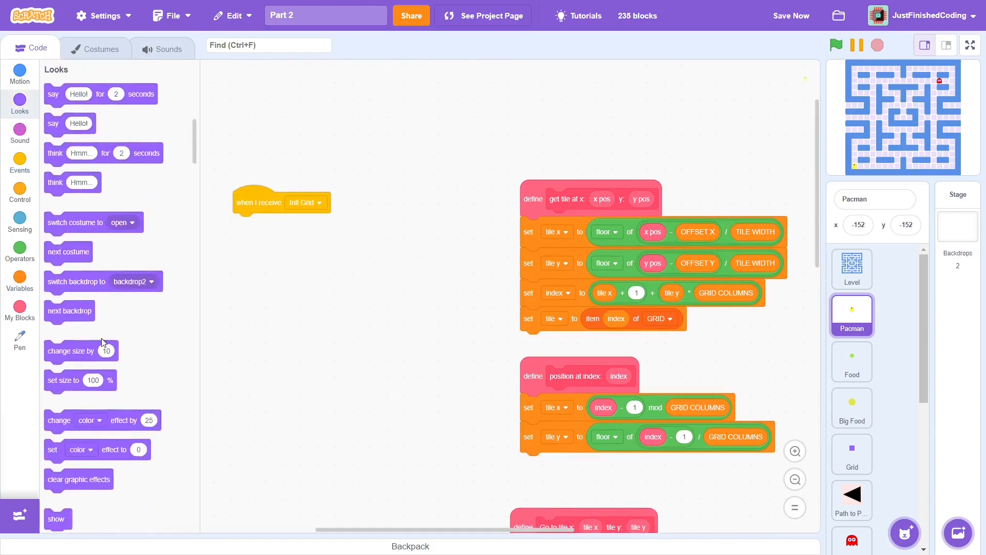
scroll(95, 351, "down", 2)
left_click_drag(54, 468, 244, 224)
left_click_drag(65, 300, 255, 244)
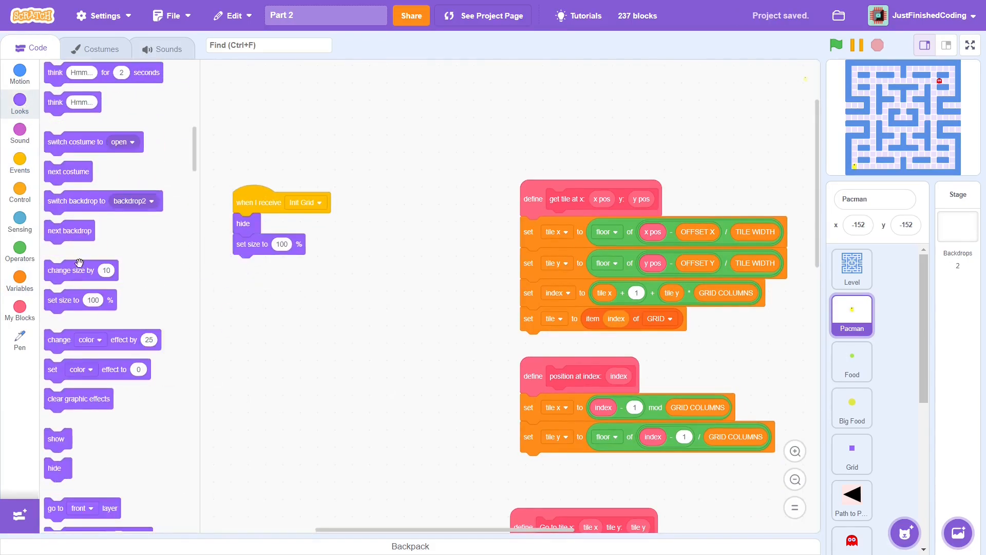
left_click(19, 250)
mouse_move(68, 161)
left_mouse_down()
mouse_move(367, 274)
mouse_move(286, 245)
left_mouse_up()
left_click(19, 280)
left_click_drag(85, 301, 297, 247)
left_click(342, 248)
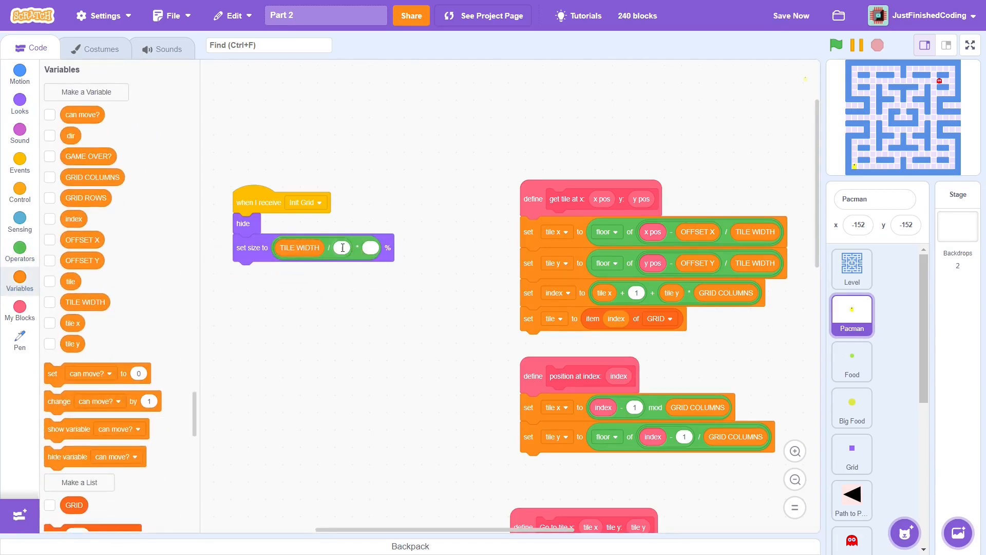
type("8")
key("Tab")
type("100")
left_click(385, 304)
Step: Set the rotation style to all around at the end of Init Grid
left_click(20, 75)
scroll(116, 269, "down", 5)
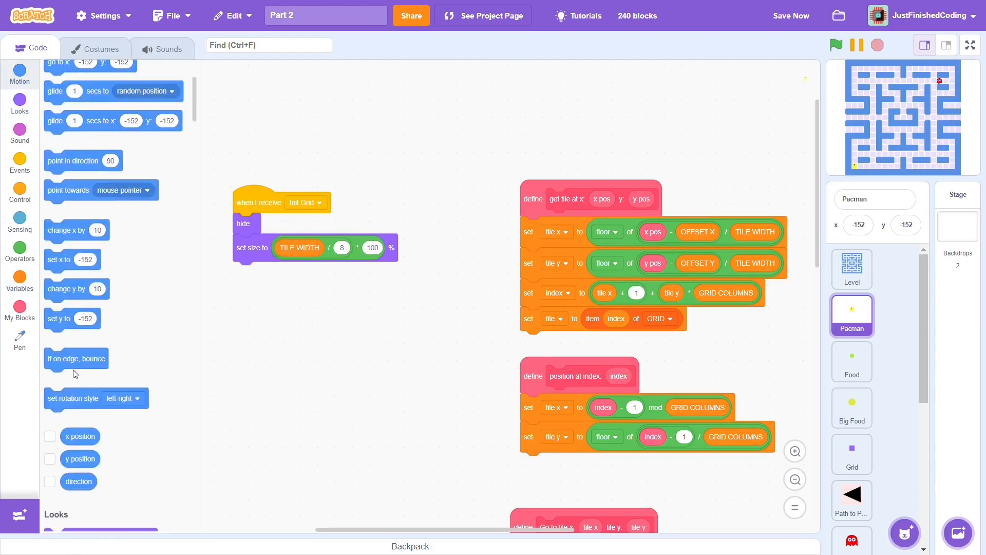
left_click_drag(77, 398, 266, 271)
left_click(312, 271)
left_click(296, 341)
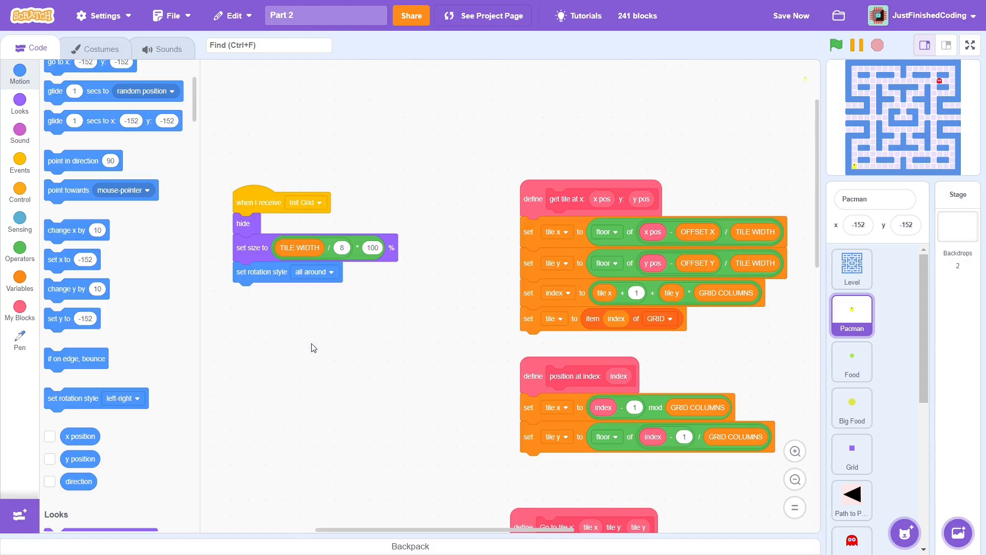
Step: Duplicate the hat below as a when I receive Init Pacman script
right_click(258, 201)
left_click(282, 202)
left_click(248, 349)
left_click_drag(254, 370, 463, 539)
left_click(319, 347)
left_click(326, 435)
Step: Make Init Pacman go to tile 1, 1
left_click(19, 308)
left_click_drag(65, 179, 257, 366)
left_click(287, 366)
type("1")
left_click(327, 366)
type("1")
left_click(333, 411)
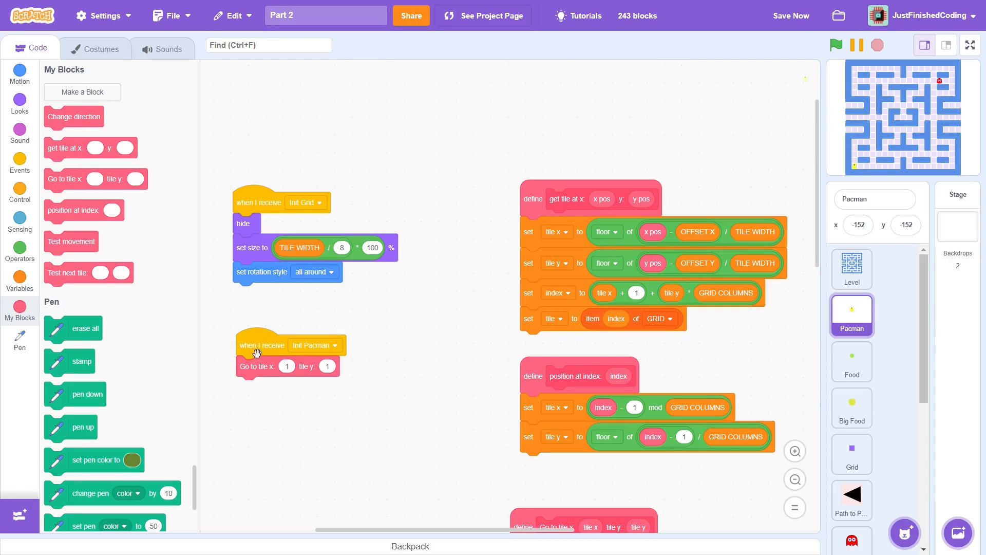
Step: Then set dir to 90, go to the front layer and show the sprite
left_click(19, 282)
left_click_drag(54, 374, 297, 386)
left_click(296, 388)
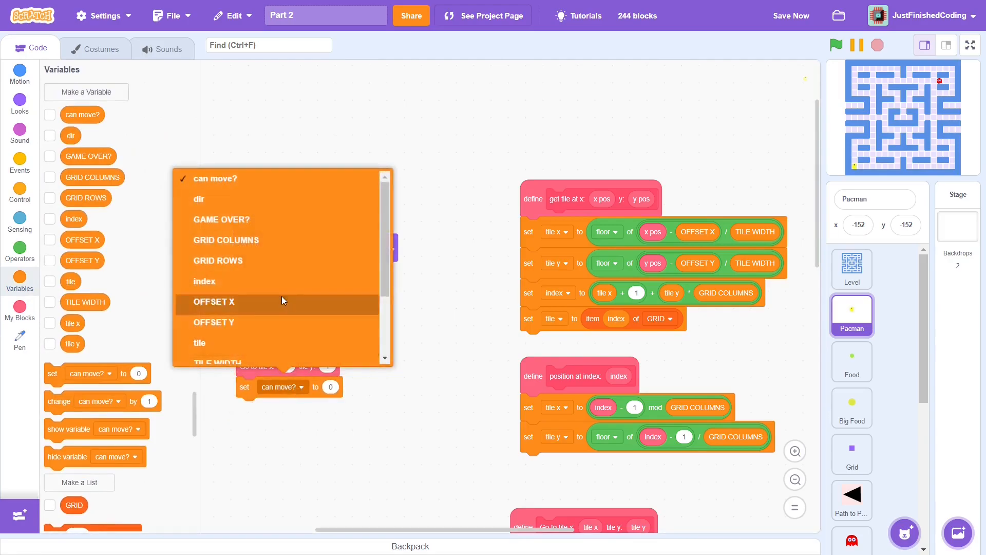
left_click(278, 226)
left_click(305, 387)
type("90")
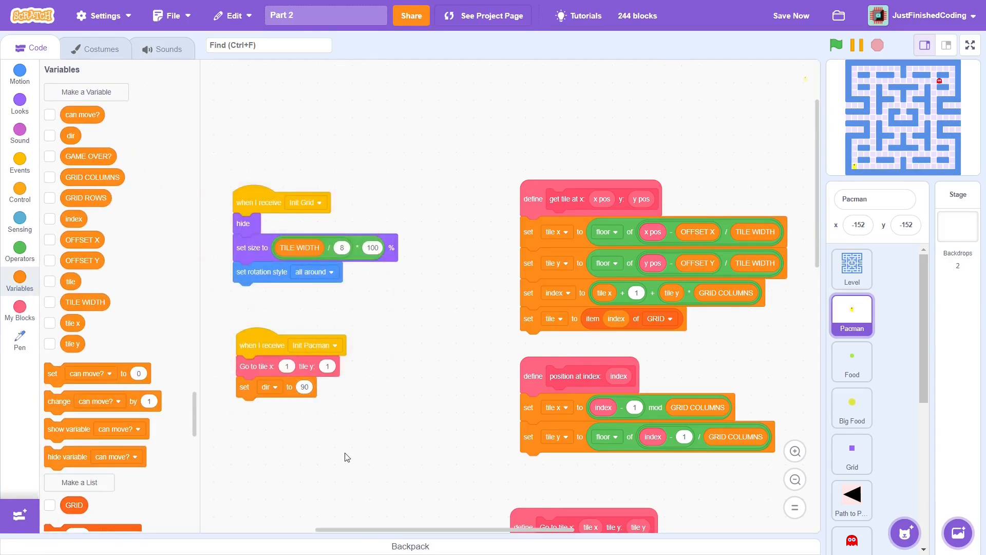
left_click(19, 104)
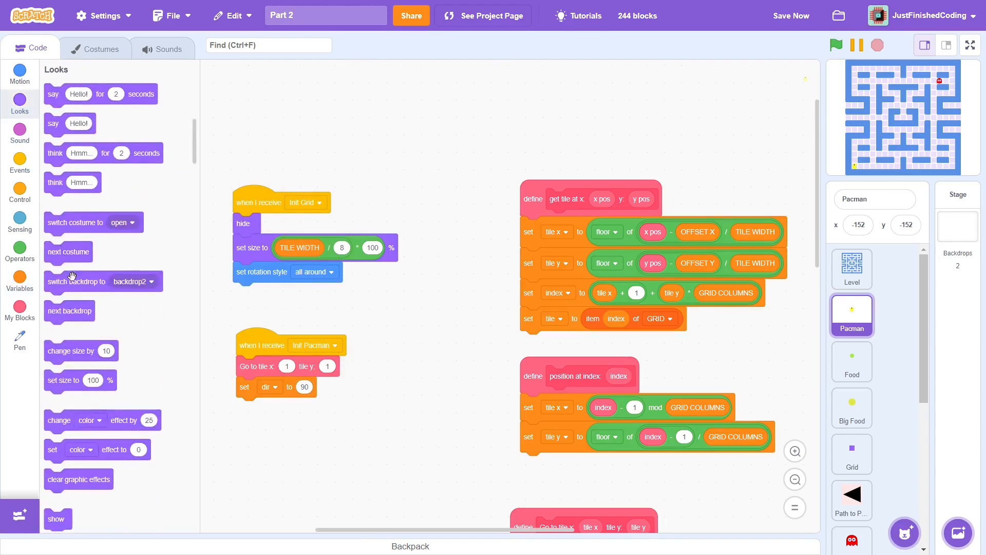
left_click_drag(56, 428, 248, 408)
left_click_drag(55, 358, 249, 429)
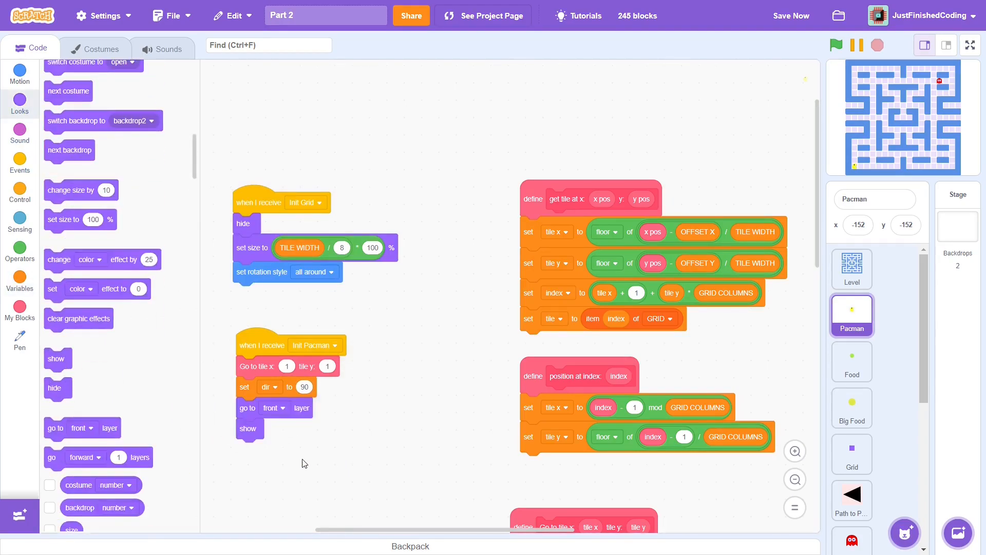
scroll(462, 308, "down", 4)
Step: Add a when I receive Start Game script that goes to the front layer
left_click(19, 164)
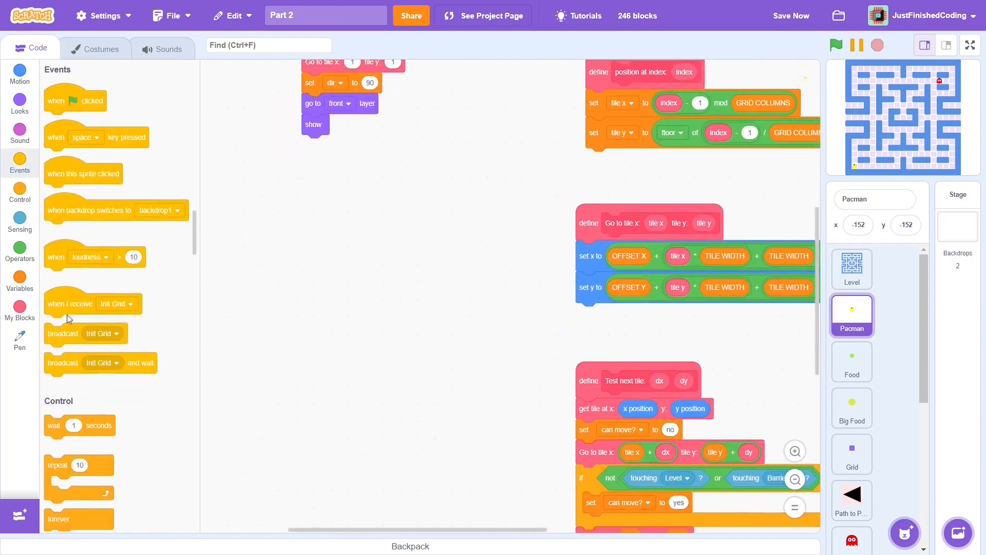
left_click_drag(70, 303, 324, 209)
left_click(375, 209)
left_click(339, 321)
left_click(20, 104)
left_click_drag(56, 508, 324, 236)
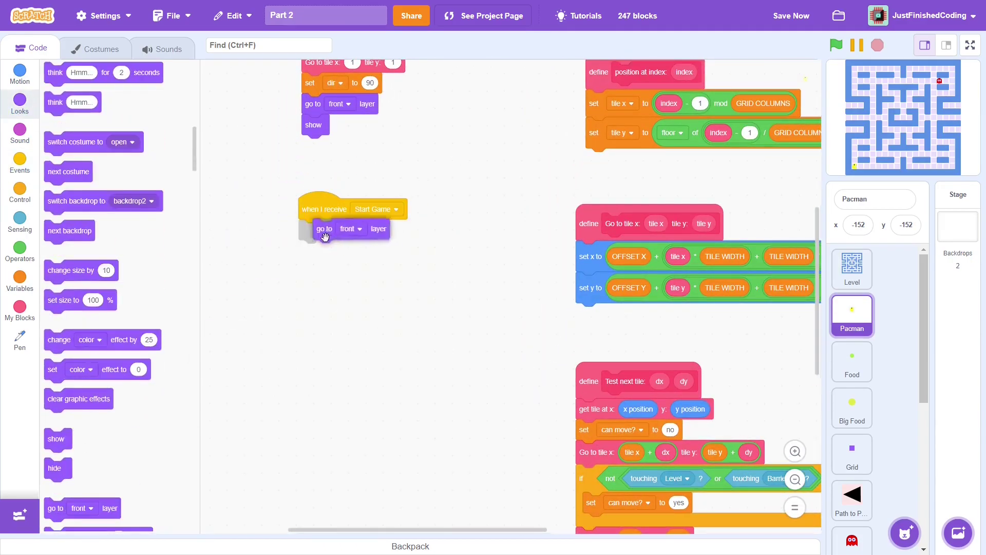
Step: Attach a repeat until GAME OVER? equals yes loop
left_click(19, 193)
left_click_drag(66, 409, 331, 254)
left_click(20, 251)
left_click_drag(73, 108, 355, 253)
left_click(20, 281)
left_click_drag(89, 156, 378, 252)
left_click(426, 252)
type("yes")
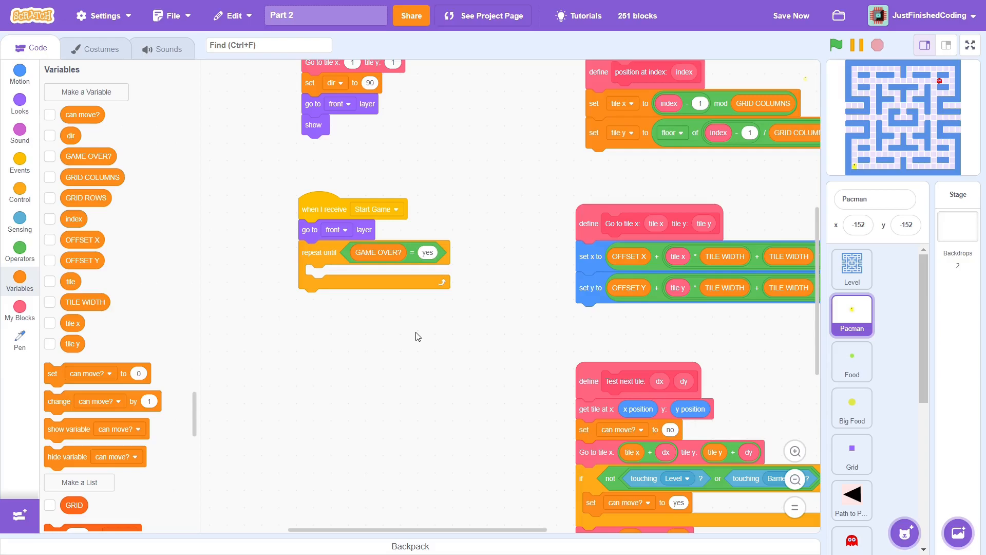
Step: Inside the loop run Change direction and get tile at x position, y position
left_click(19, 309)
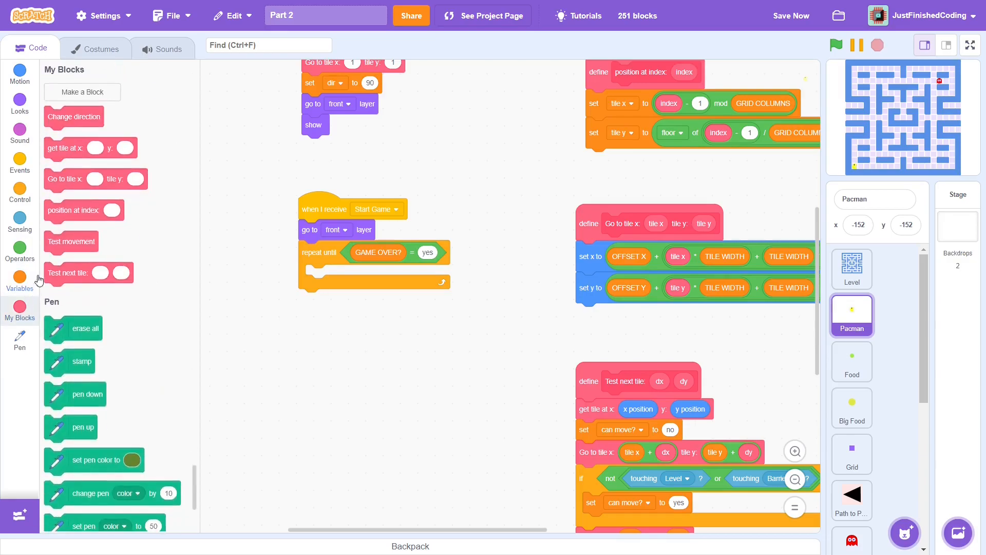
left_click_drag(70, 116, 335, 274)
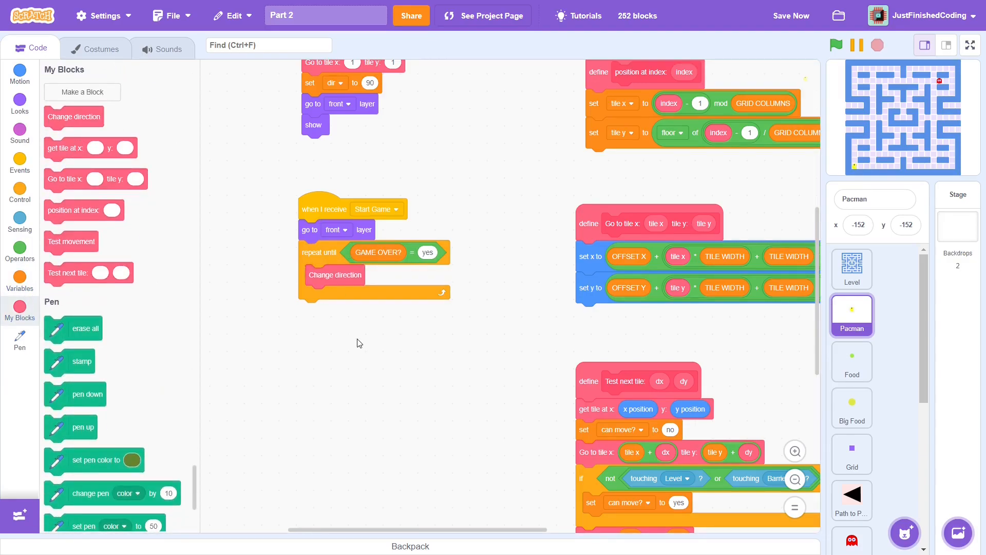
left_click_drag(65, 148, 326, 296)
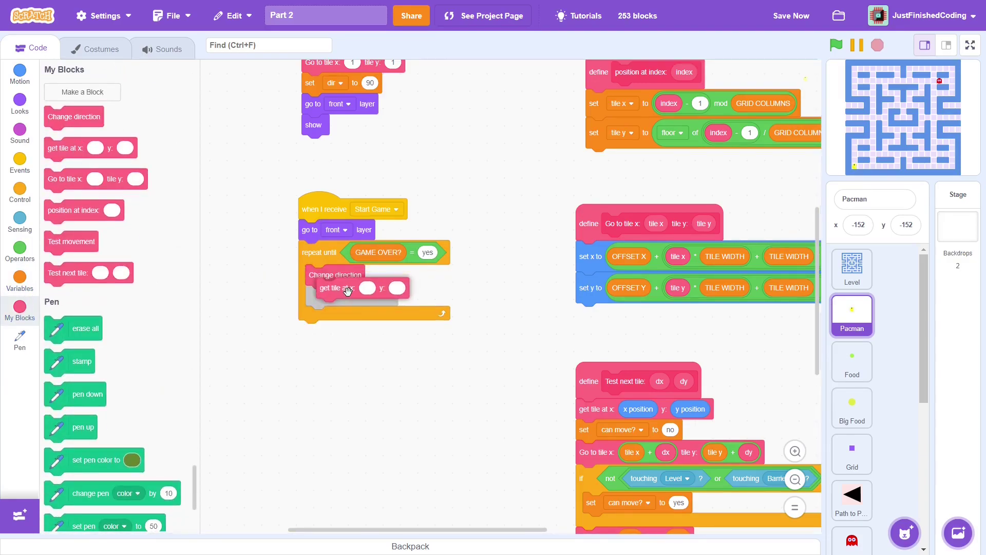
left_click(19, 75)
scroll(116, 270, "down", 5)
left_click_drag(80, 435, 355, 300)
left_click_drag(80, 459, 417, 298)
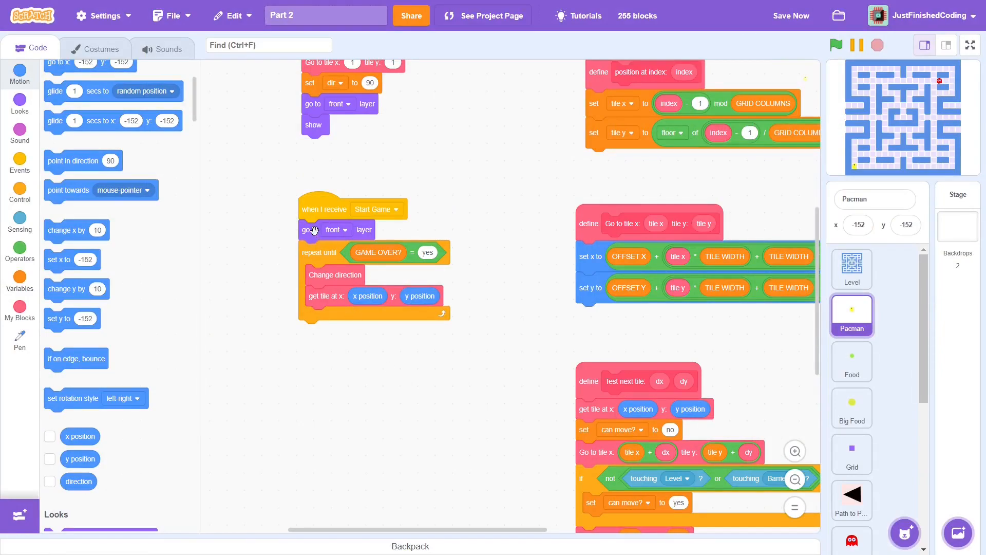
Step: Detach the loop, switch to the large stage and show Grid's index readout at top-left
left_click_drag(313, 230, 317, 288)
left_click(947, 45)
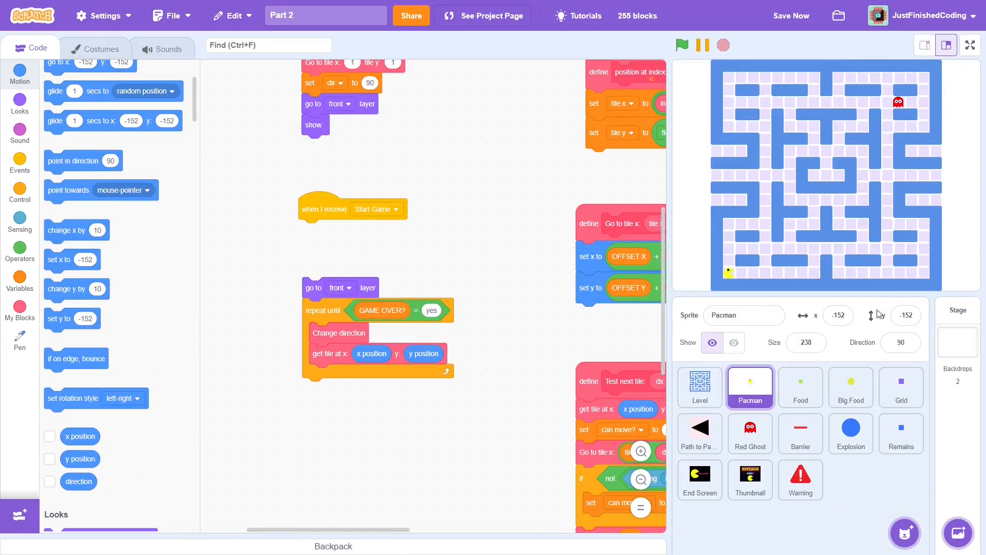
left_click(900, 386)
left_click(19, 280)
left_click(50, 177)
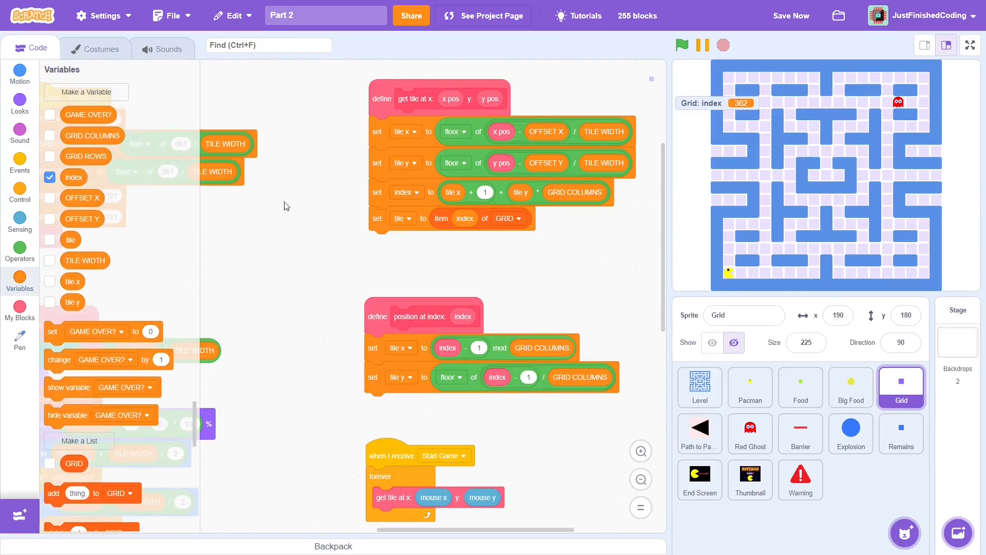
left_click_drag(703, 105, 680, 56)
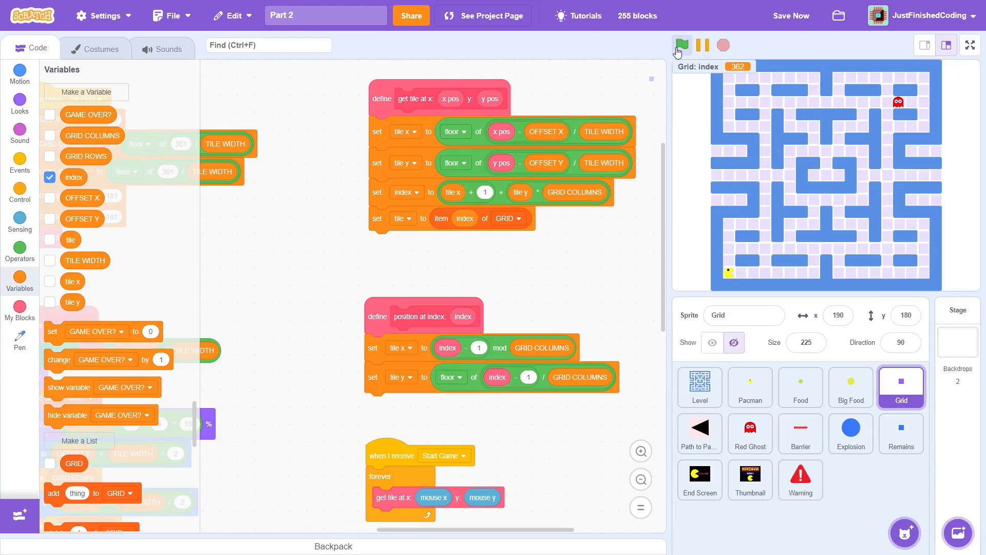
Step: Run and stop the project, hide index again and reattach the loop in Pacman's Start Game script
left_click(681, 47)
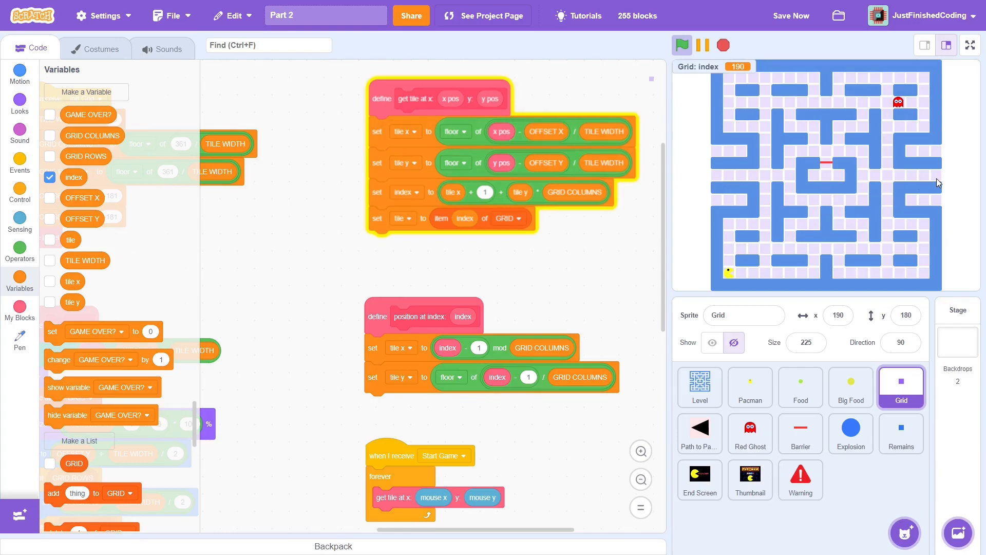
left_click(722, 45)
left_click(50, 177)
left_click(750, 385)
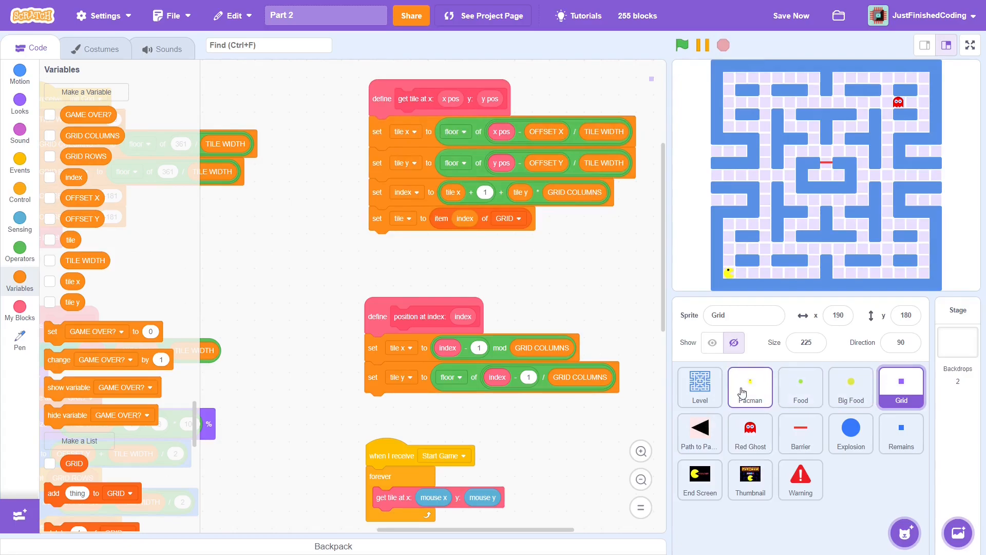
left_click_drag(340, 292, 332, 273)
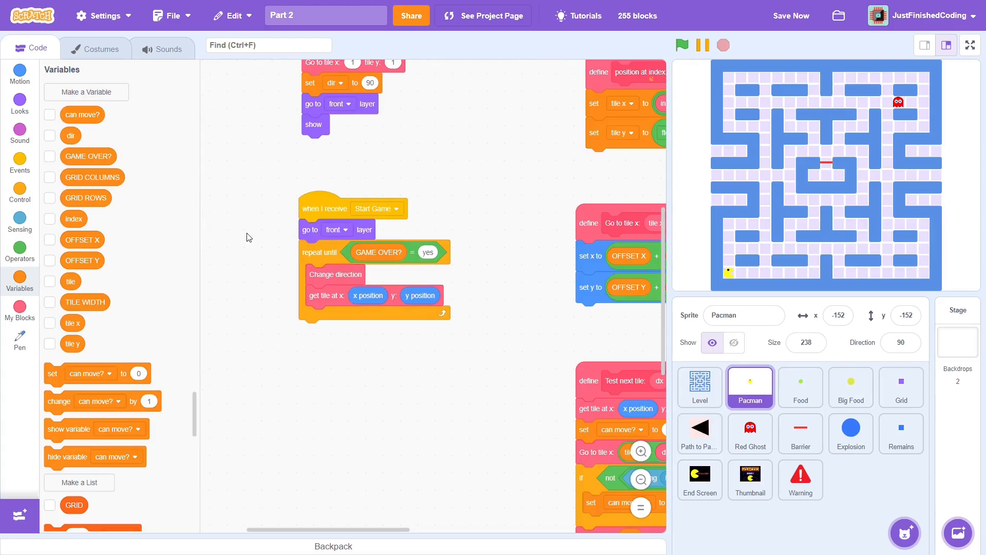
Step: Add an if-else in the loop testing index = 172 and dir = 270
left_click(20, 191)
left_click_drag(55, 304, 324, 316)
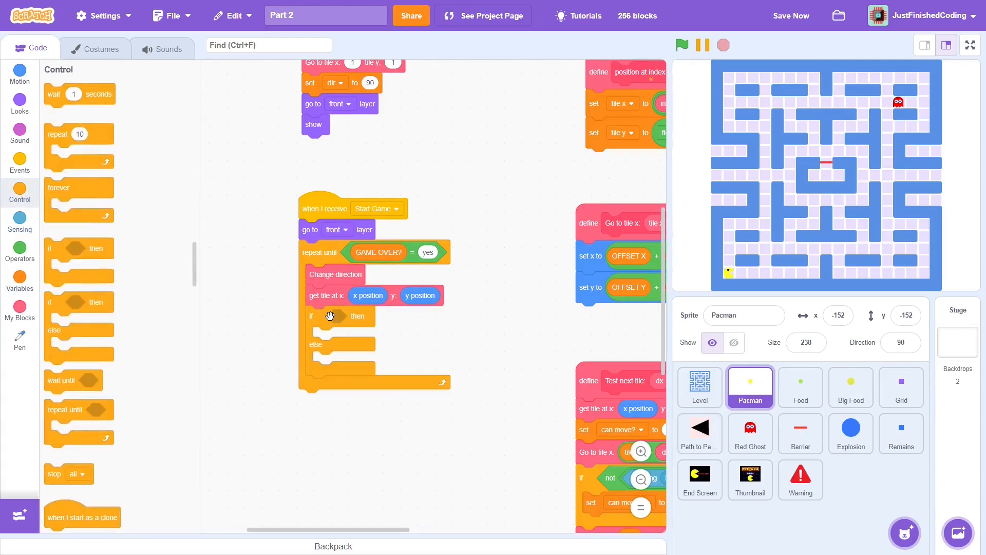
left_click(19, 251)
left_click_drag(62, 162, 401, 318)
left_click_drag(62, 135, 362, 318)
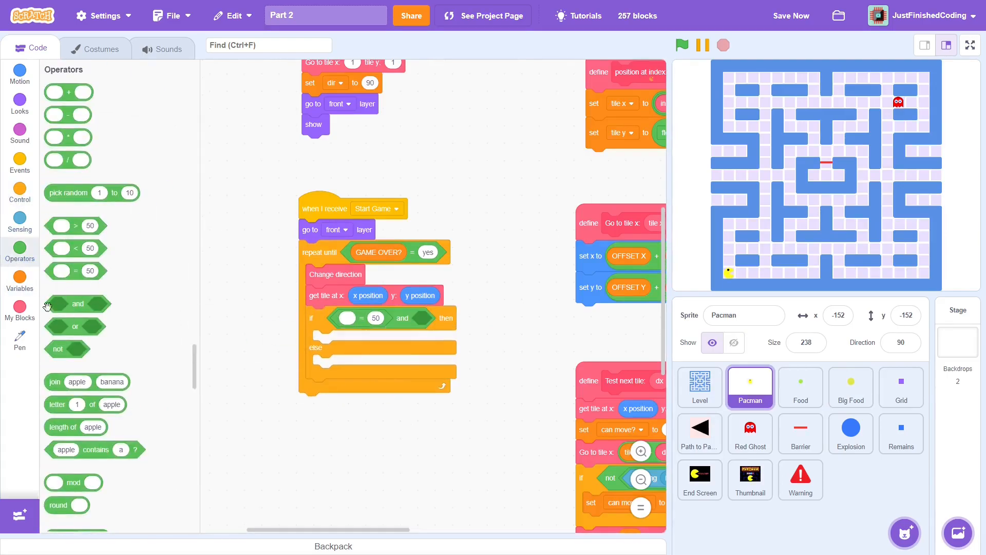
left_click(19, 282)
mouse_move(73, 218)
left_mouse_down()
mouse_move(304, 339)
mouse_move(353, 319)
left_mouse_up()
type("172")
left_click_drag(432, 447, 463, 319)
right_click(454, 319)
left_click(474, 103)
left_click(479, 319)
type("270")
Step: In the if branch, position at index 190 and Go to tile x, tile y
left_click(19, 312)
scroll(92, 231, "down", 1)
mouse_move(83, 210)
left_mouse_down()
mouse_move(208, 300)
mouse_move(339, 344)
left_mouse_up()
left_click(382, 344)
type("190")
left_click(432, 437)
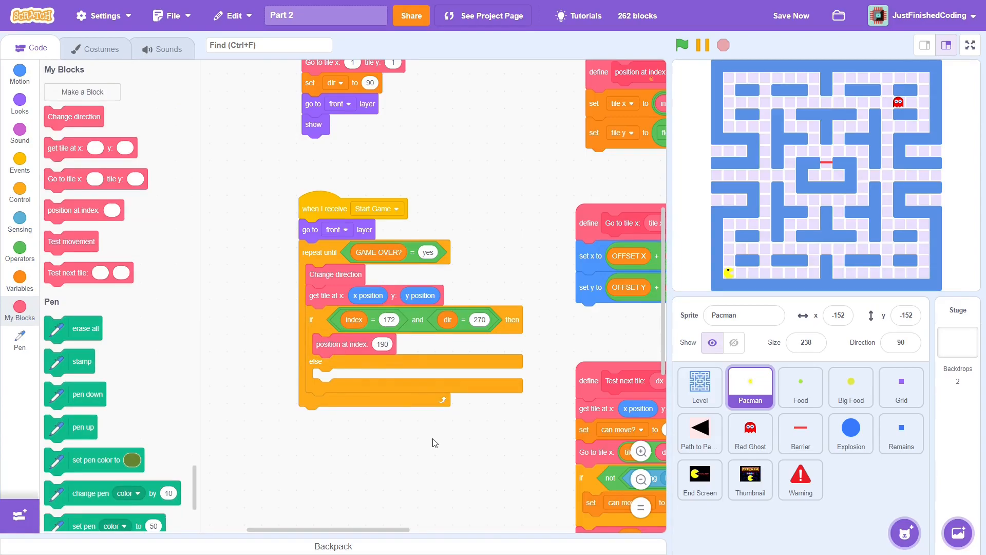
left_click_drag(65, 178, 339, 365)
left_click(19, 279)
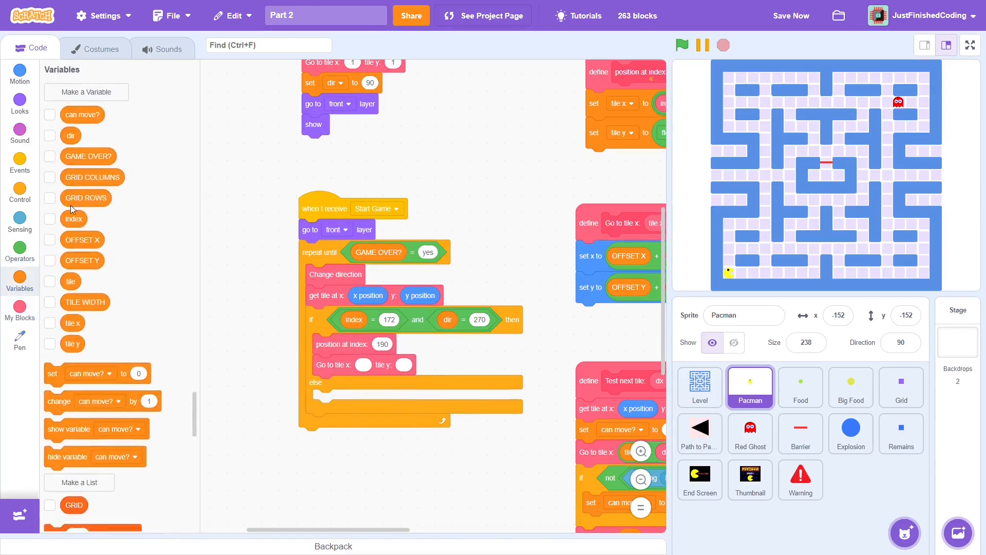
mouse_move(73, 322)
left_mouse_down()
mouse_move(307, 387)
mouse_move(362, 365)
left_mouse_up()
left_click_drag(73, 344, 416, 364)
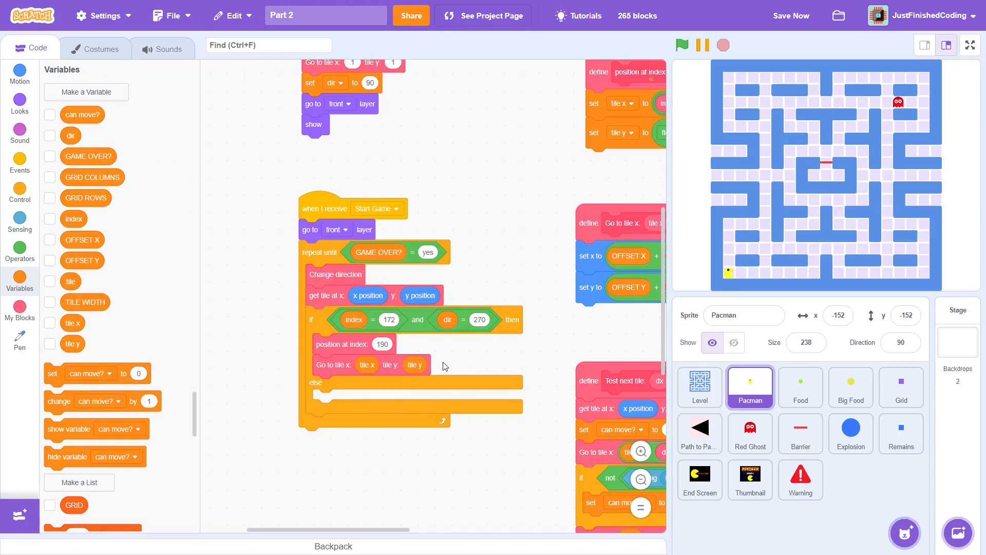
Step: Duplicate the if-else into the else branch as index = 190 and dir = 90 sending to 172
right_click(318, 319)
left_click(359, 328)
left_click(351, 404)
left_click(395, 403)
type("190")
left_click(486, 403)
type("90")
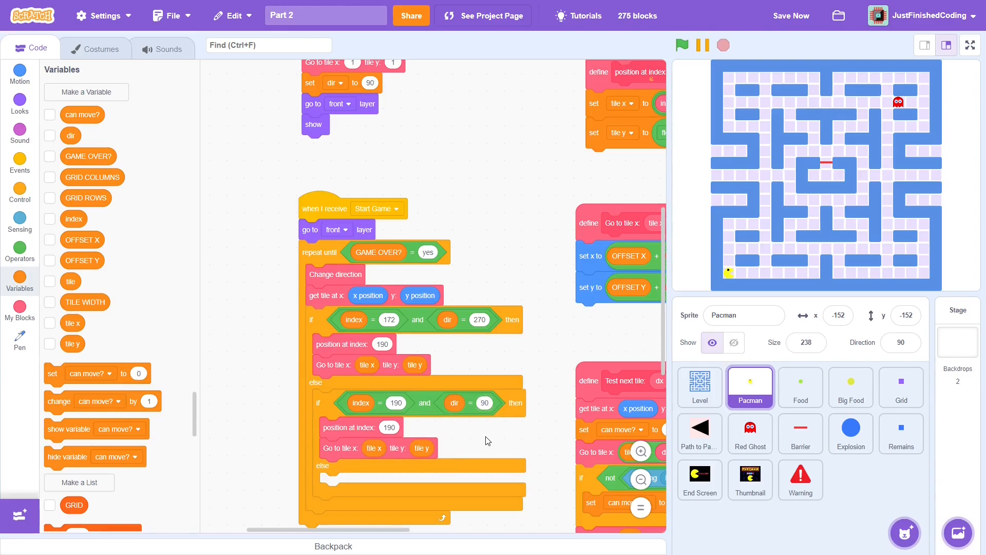
left_click(389, 427)
type("172")
left_click(480, 440)
scroll(480, 439, "down", 4)
Step: Run Test movement in the else branch, then an if can move? = yes holding a set block
left_click(19, 307)
left_click_drag(71, 241, 290, 340)
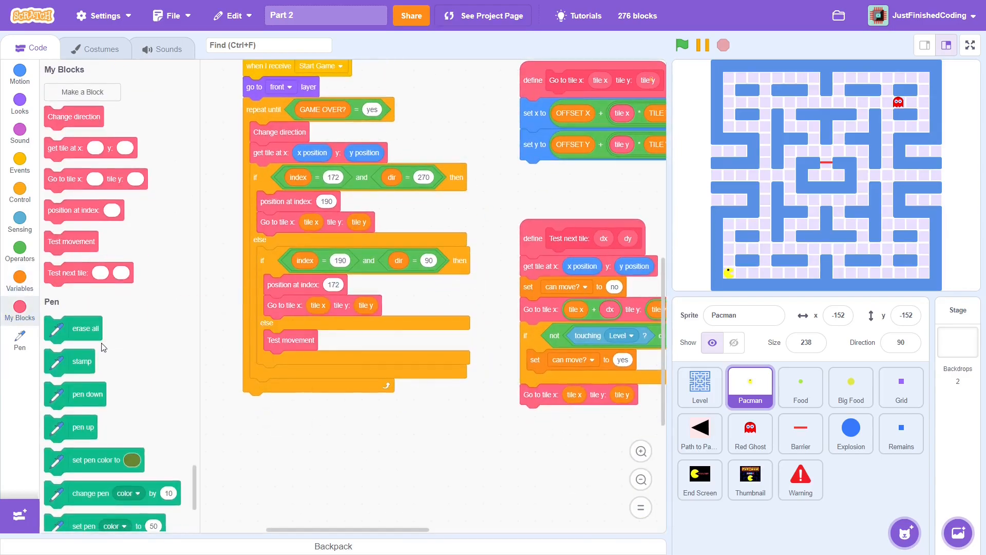
left_click(19, 194)
left_click_drag(54, 252, 293, 354)
left_click_drag(439, 352, 453, 333)
left_click(19, 252)
left_click_drag(61, 281, 324, 342)
left_click(19, 281)
left_click_drag(82, 114, 333, 342)
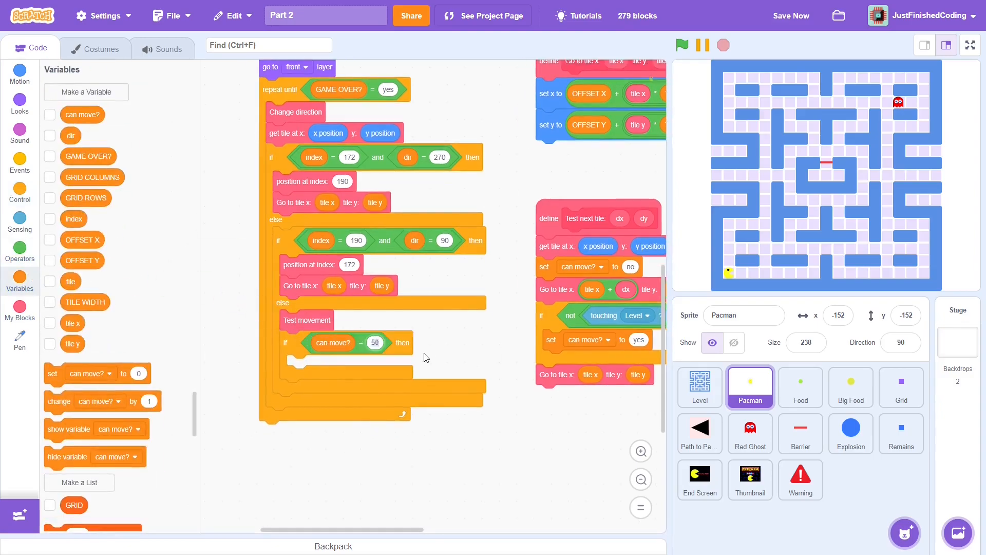
type("yes")
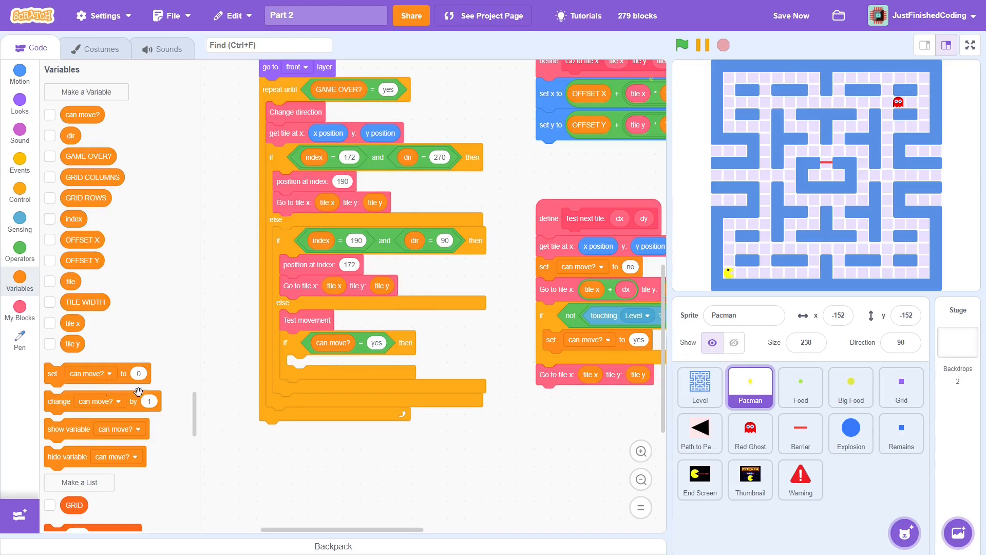
left_click_drag(58, 374, 305, 365)
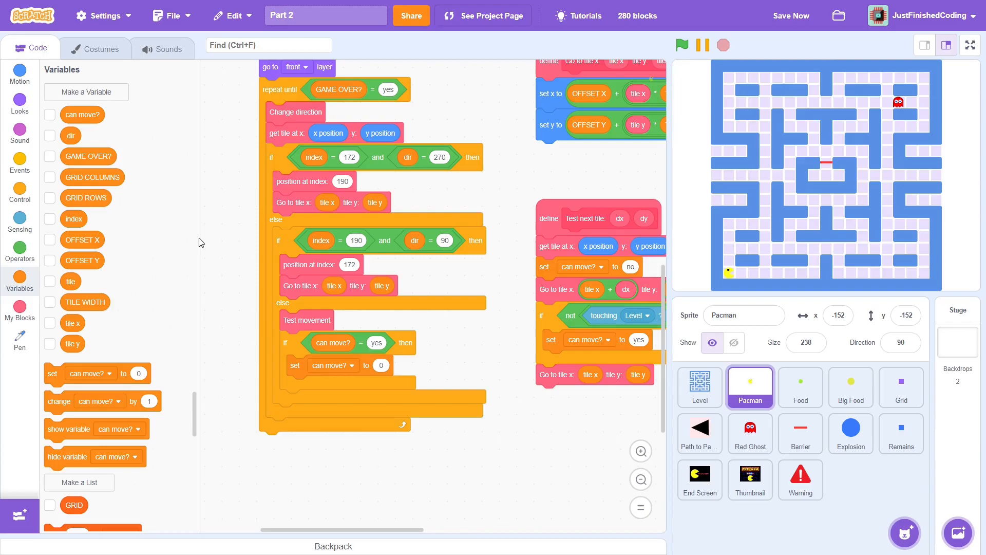
Step: Create a new variable c for the Pacman sprite only
left_click(86, 92)
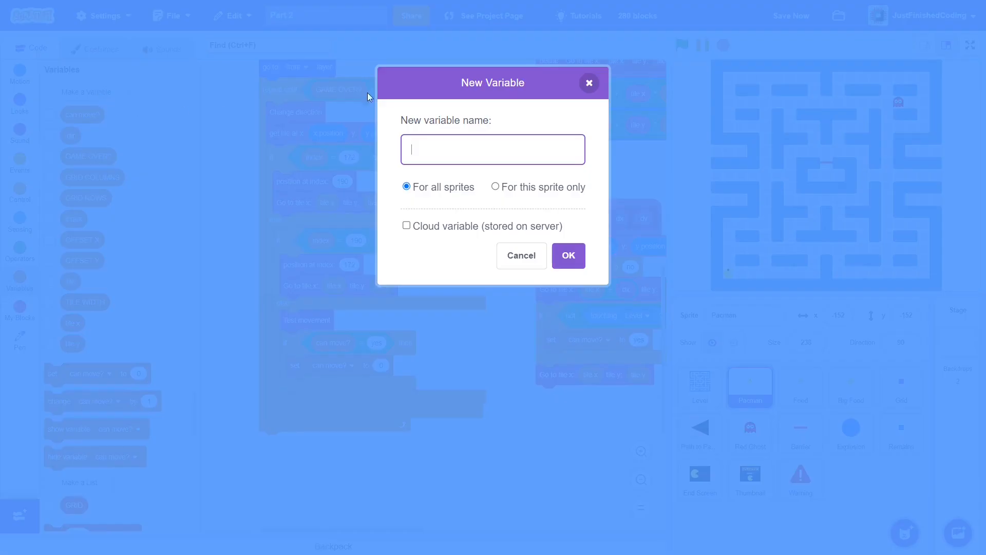
type("c")
left_click(496, 186)
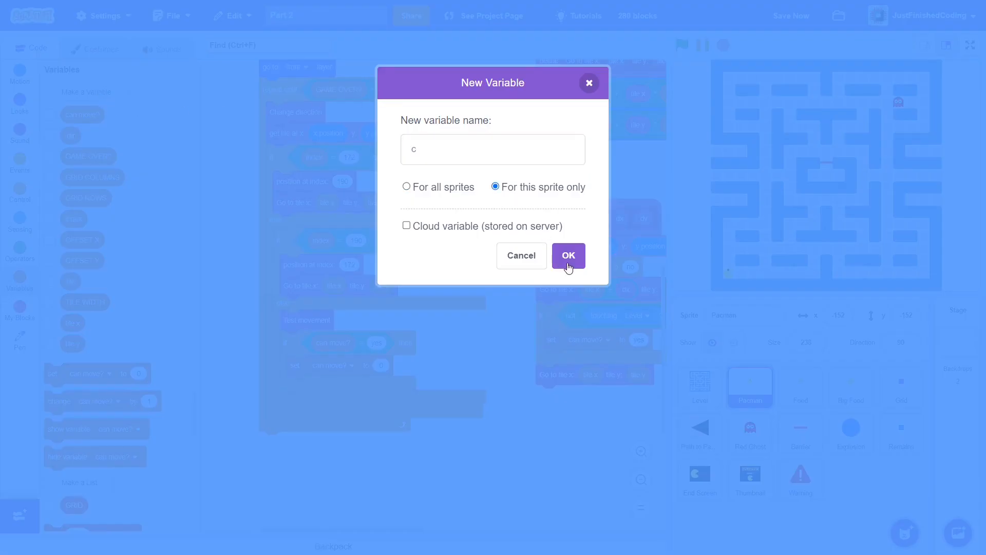
left_click(568, 266)
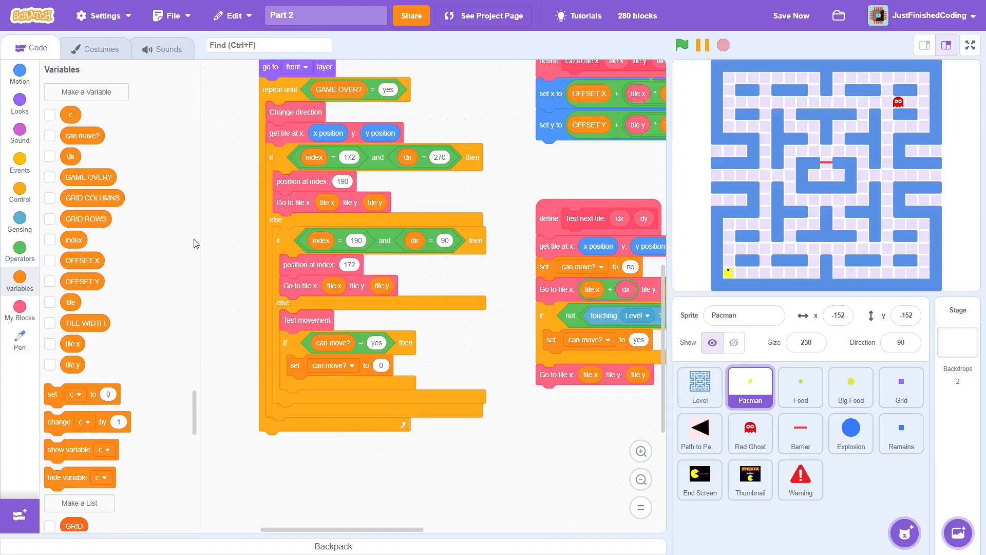
Step: Set c to 1, then repeat until c = 11 or GAME OVER? = yes
left_click_drag(53, 393, 309, 366)
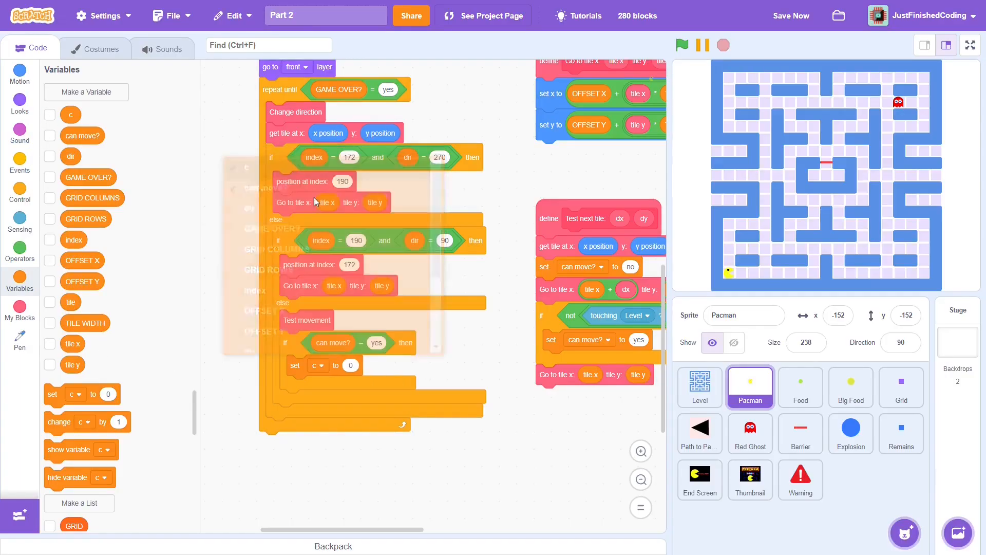
left_click(19, 193)
left_click_drag(70, 385, 309, 385)
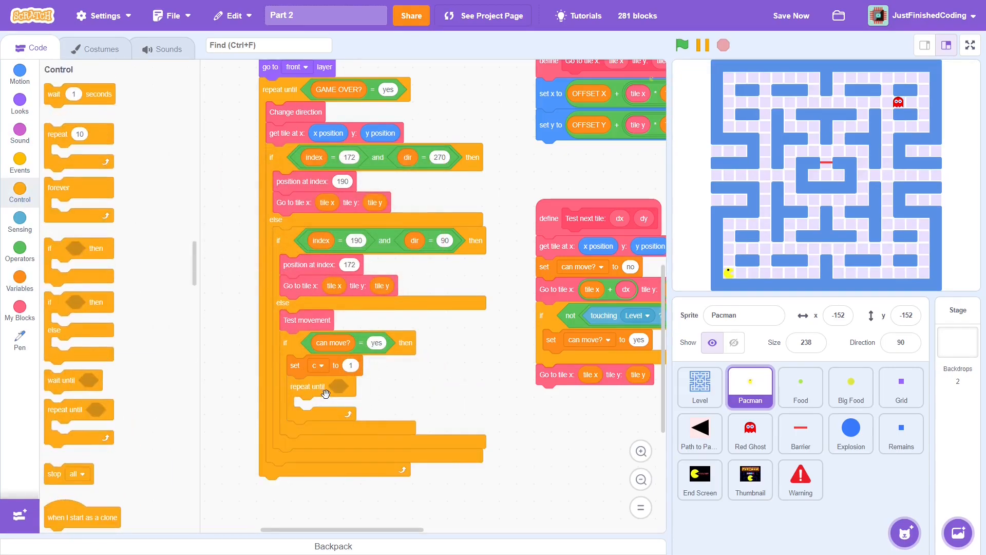
left_click(19, 250)
left_click_drag(75, 325, 355, 387)
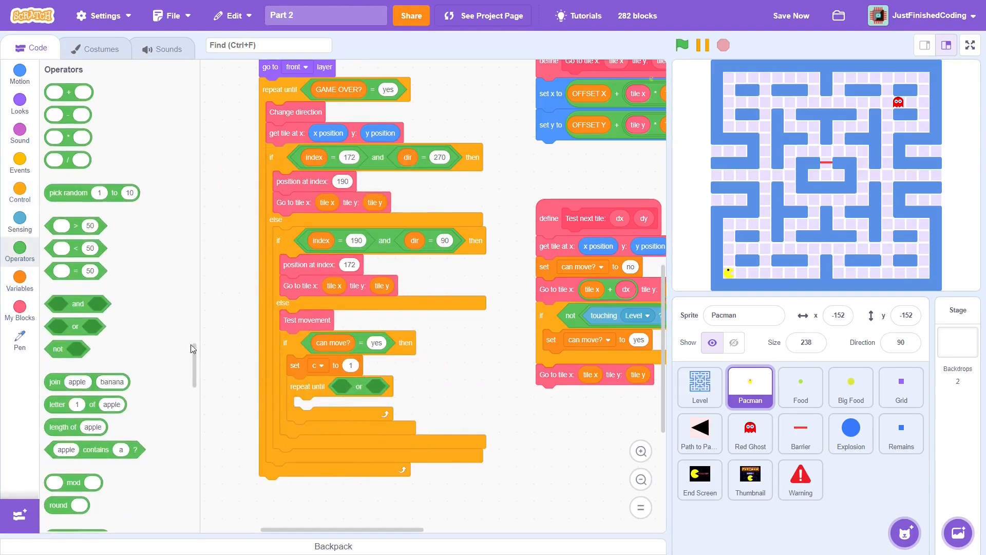
left_click_drag(75, 270, 350, 387)
left_click(19, 282)
mouse_move(70, 115)
left_mouse_down()
mouse_move(348, 388)
mouse_move(447, 391)
left_mouse_up()
left_click(377, 388)
type("11")
right_click(434, 391)
left_click(480, 172)
type("yes")
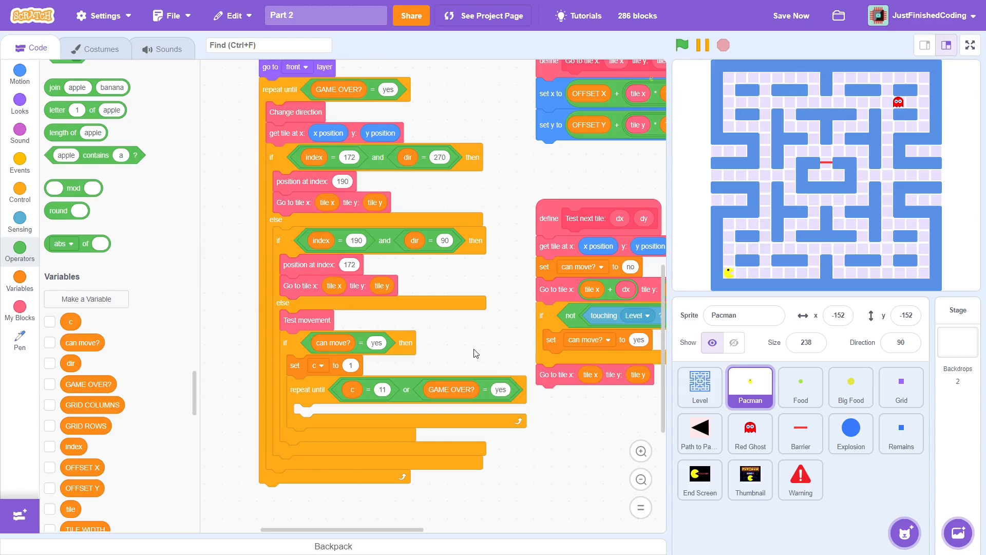
Step: Inside the loop, move TILE WIDTH / 10 steps and change c by 1
left_click(19, 74)
left_click_drag(56, 94, 305, 413)
left_click(20, 251)
left_click_drag(58, 301, 339, 414)
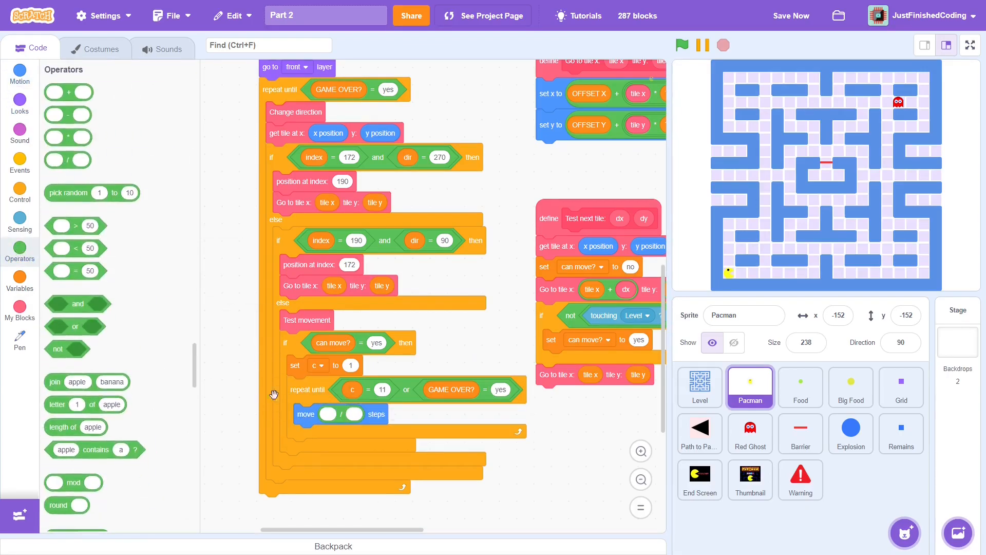
left_click(19, 281)
left_click_drag(85, 323, 343, 415)
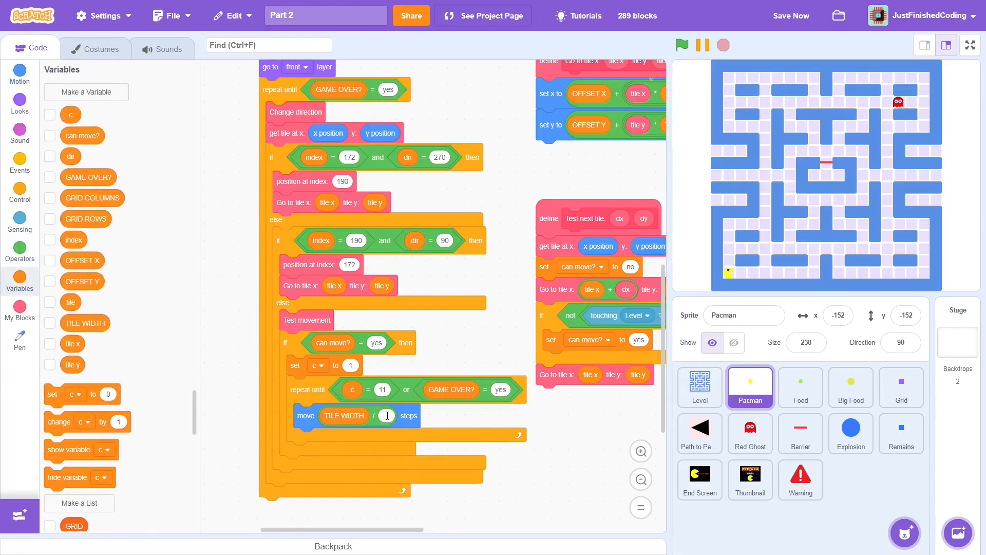
type("10")
left_click_drag(59, 421, 318, 436)
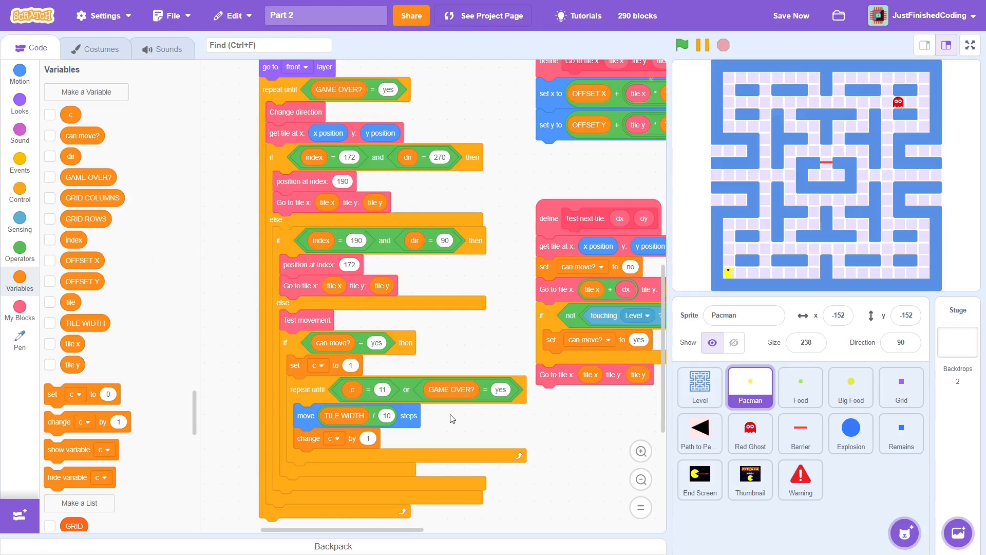
scroll(451, 418, "down", 1)
Step: Inside the loop, switch to next costume when c mod 2 = 0, then view Pacman's costumes
left_click(20, 192)
left_click_drag(78, 255, 308, 435)
left_click(19, 251)
left_click_drag(70, 92, 320, 433)
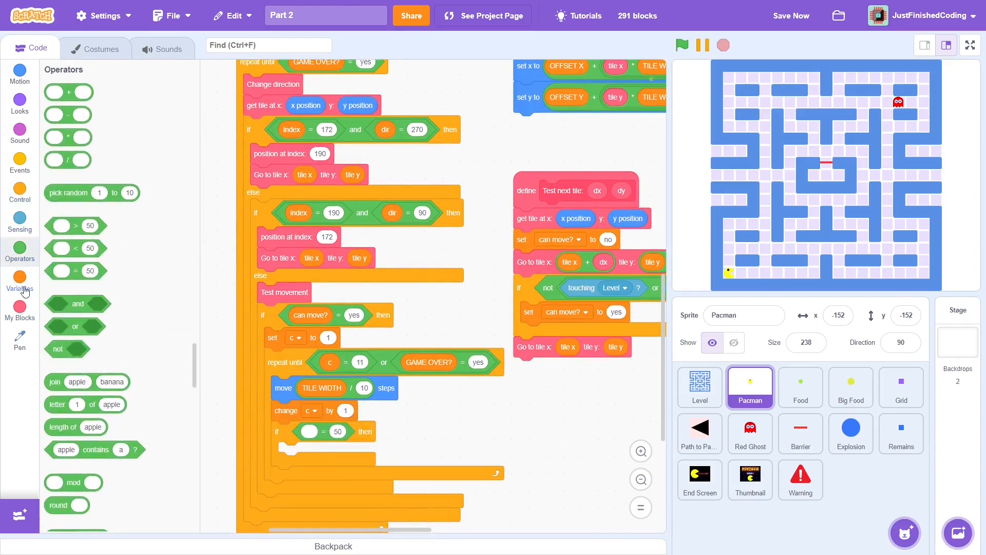
left_click_drag(73, 481, 327, 432)
left_click(19, 281)
left_click_drag(70, 114, 316, 434)
left_click(354, 434)
type("2")
left_click(385, 434)
type("0")
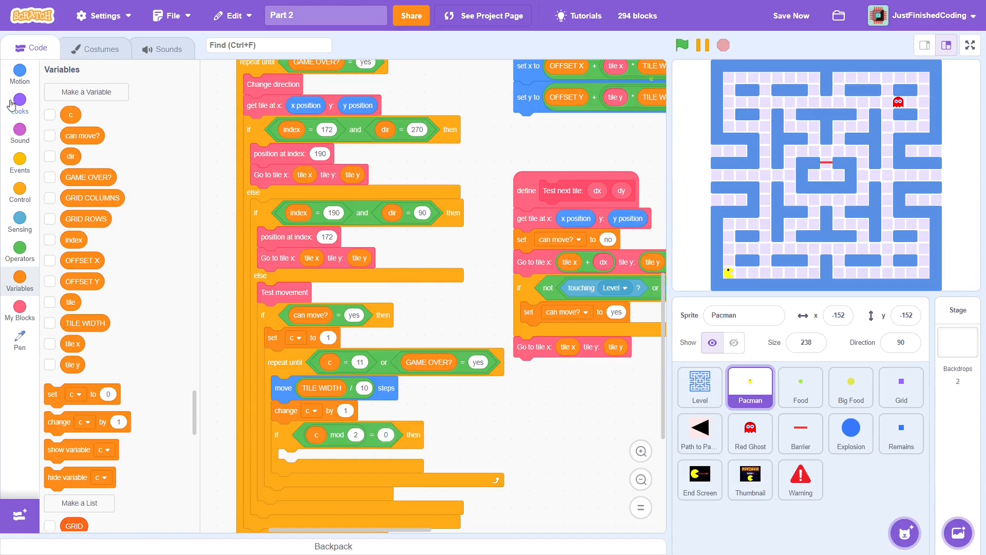
left_click(20, 104)
left_click_drag(69, 251, 303, 460)
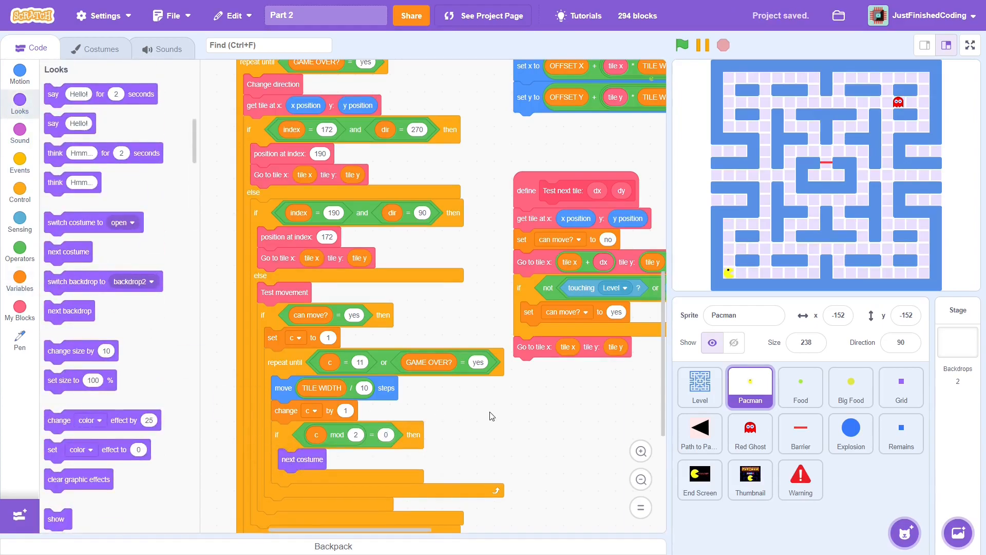
left_click(100, 49)
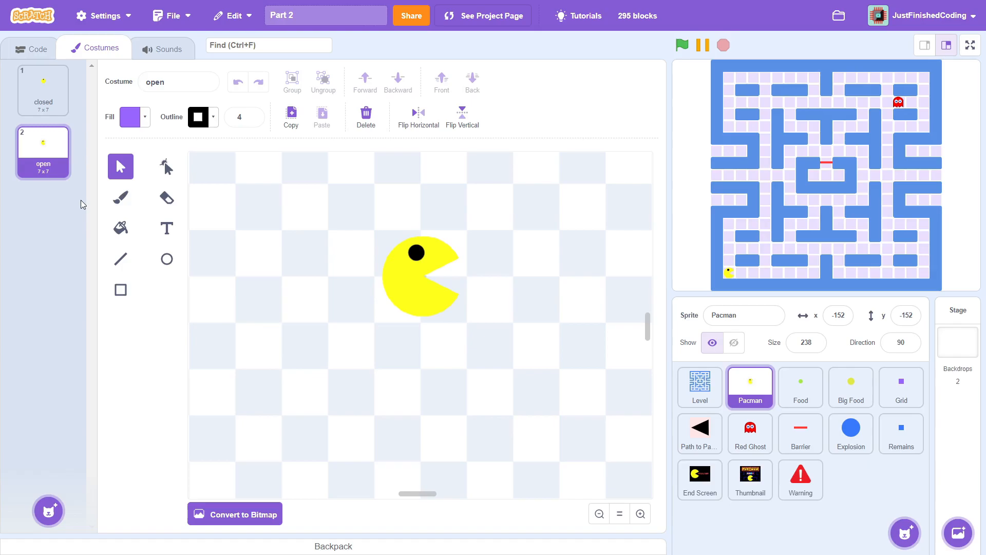
Step: View Pacman's closed and open mouth costumes in turn
left_click(44, 86)
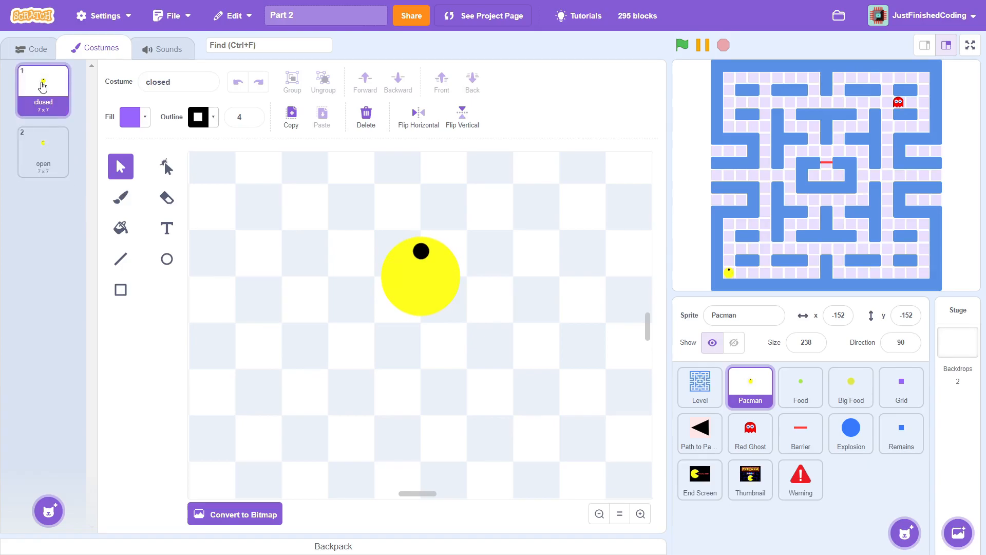
left_click(43, 155)
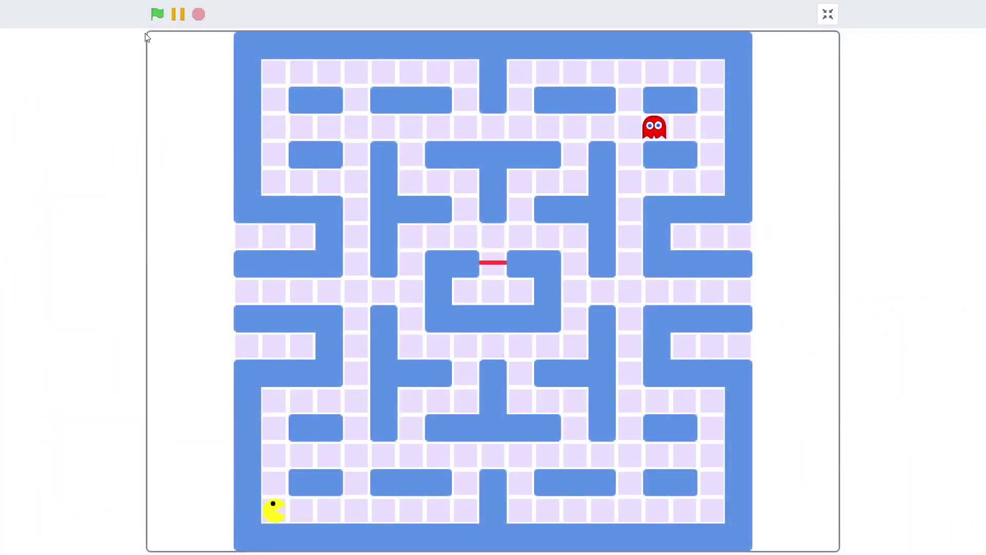
Step: Start the game and steer Pac-Man with arrow keys up, left, right around the maze centre and tunnel
left_click(156, 14)
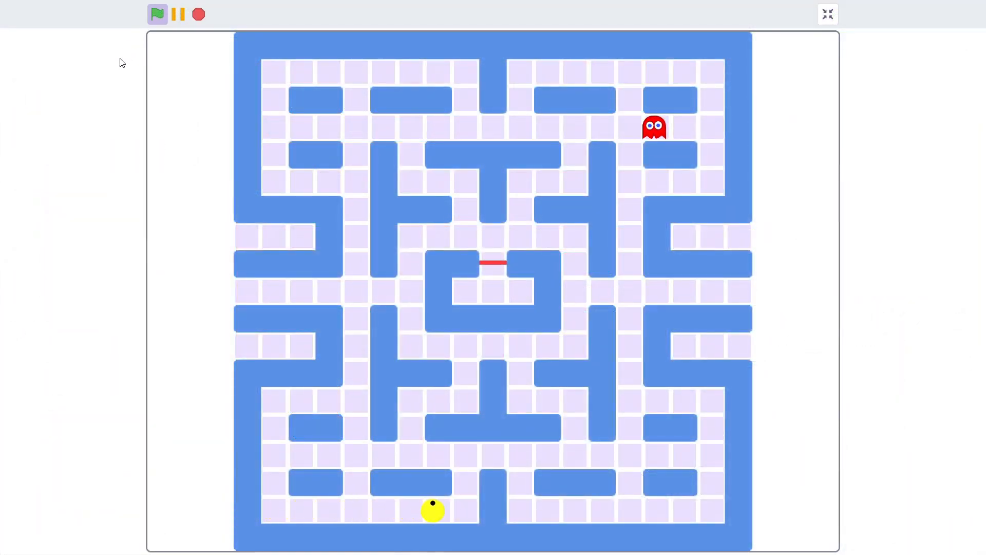
key("Up")
key("Left")
key("Up")
key("Right")
key("Up")
key("Left")
key("Up")
key("Left")
key("Up")
key("Left")
key("Down")
key("Right")
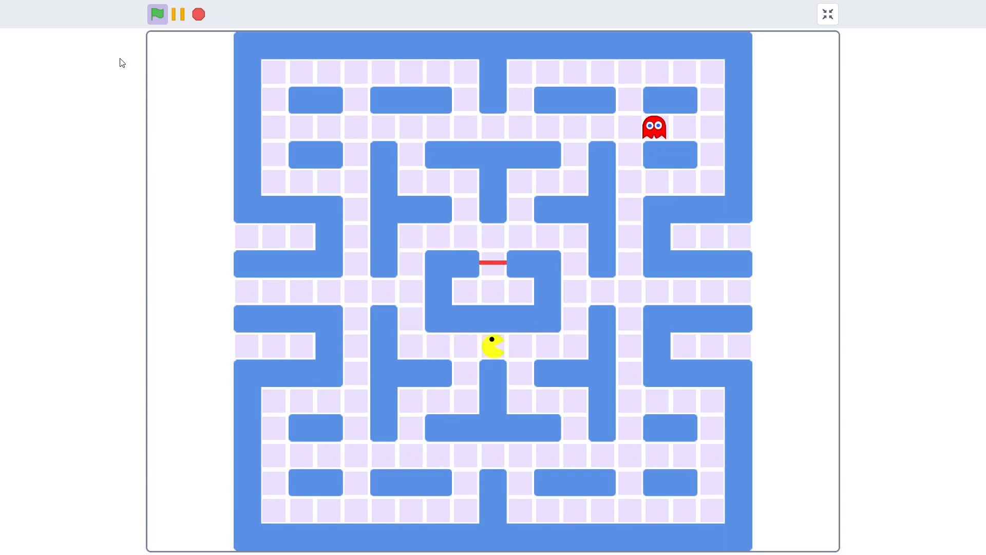